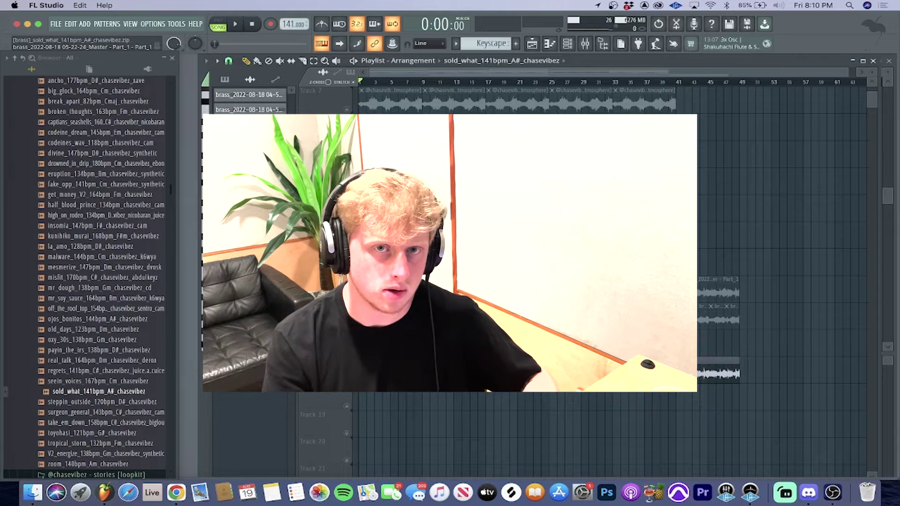
# - Return from OBS to FL Studio and play the finished loop on playlist Track 17
pyautogui.click(836, 494)
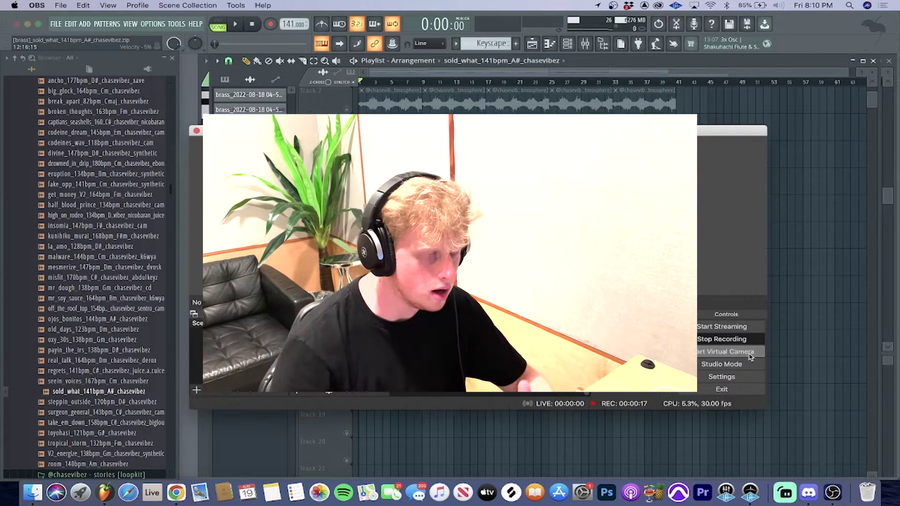
pyautogui.click(831, 342)
pyautogui.rightClick(839, 344)
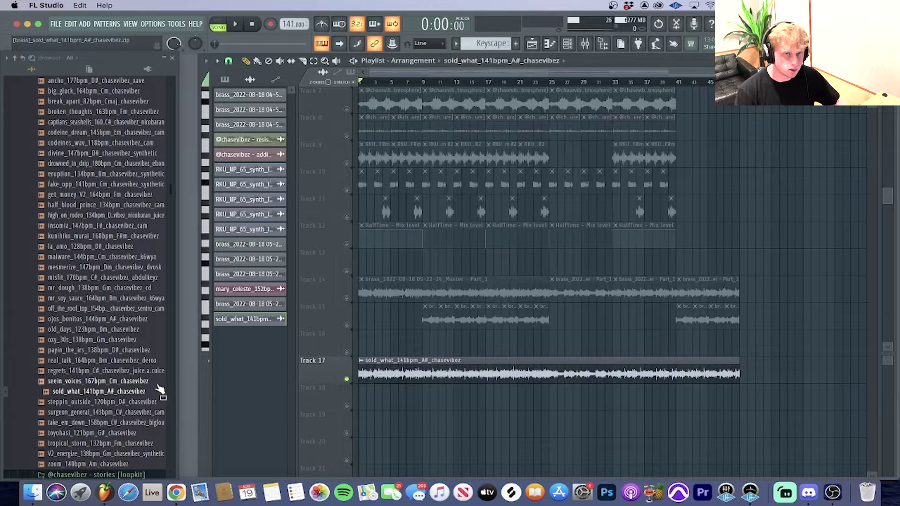
pyautogui.press('space')
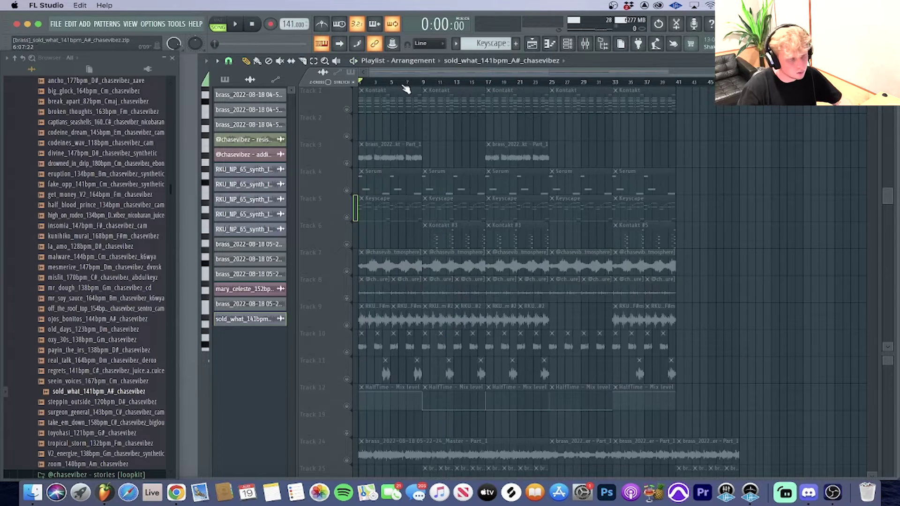
# - Solo playlist Track 1 and open its Kontakt pattern in the piano roll
pyautogui.scroll(5, 406, 86)
pyautogui.click(347, 109)
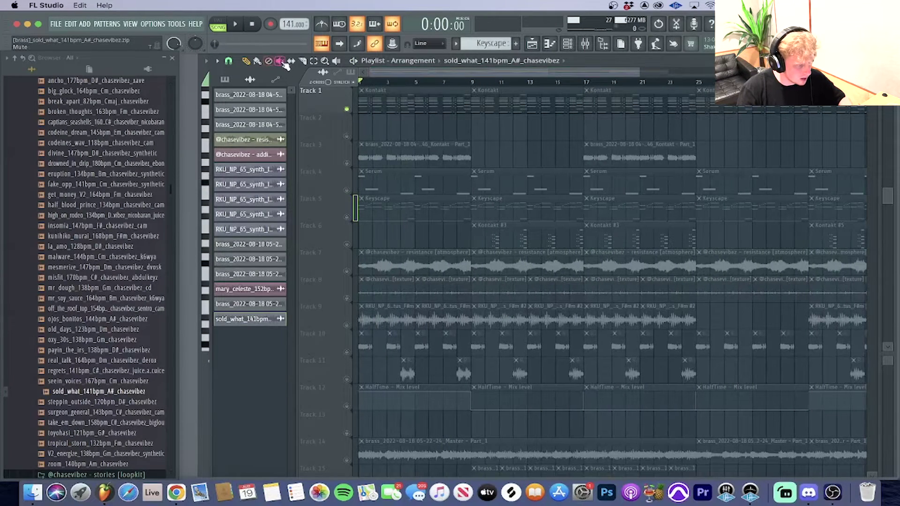
pyautogui.click(568, 46)
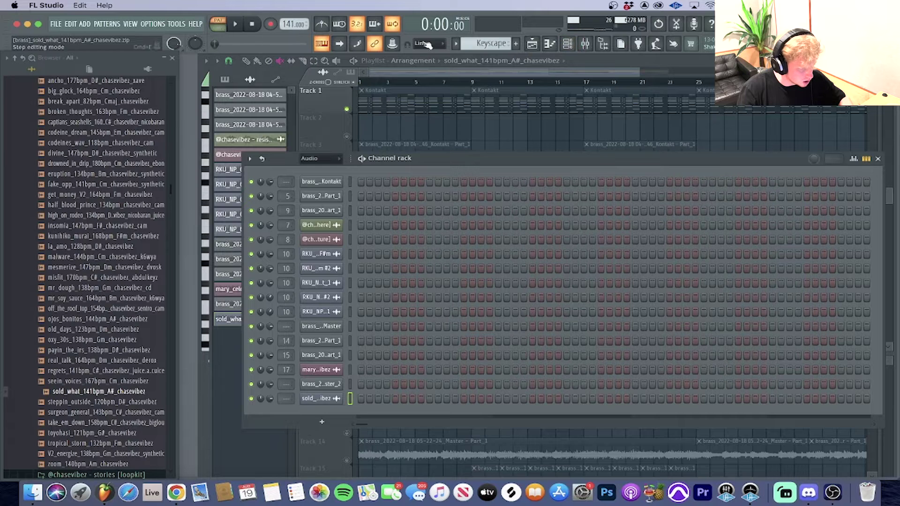
pyautogui.scroll(1, 509, 43)
pyautogui.scroll(-2, 509, 43)
pyautogui.click(550, 44)
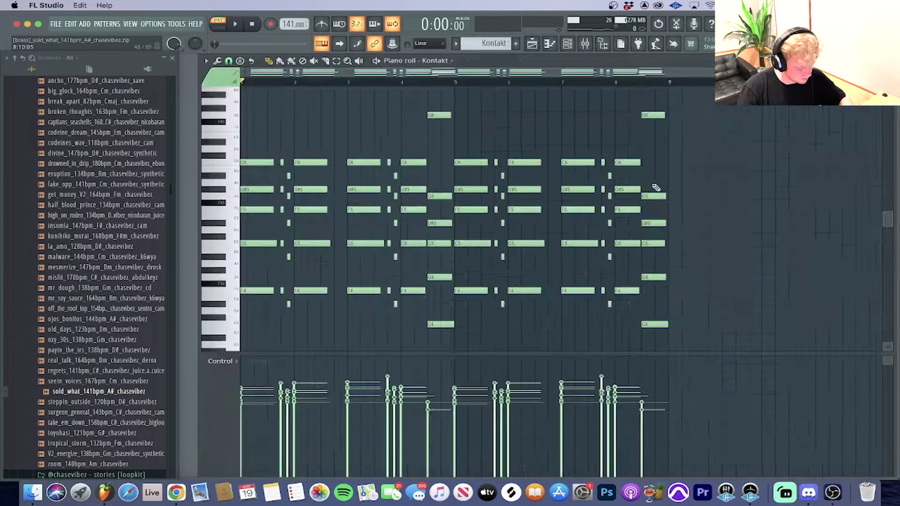
# - Play the Kontakt chord pattern on its own, and go back to the start of the playlist
pyautogui.press('space')
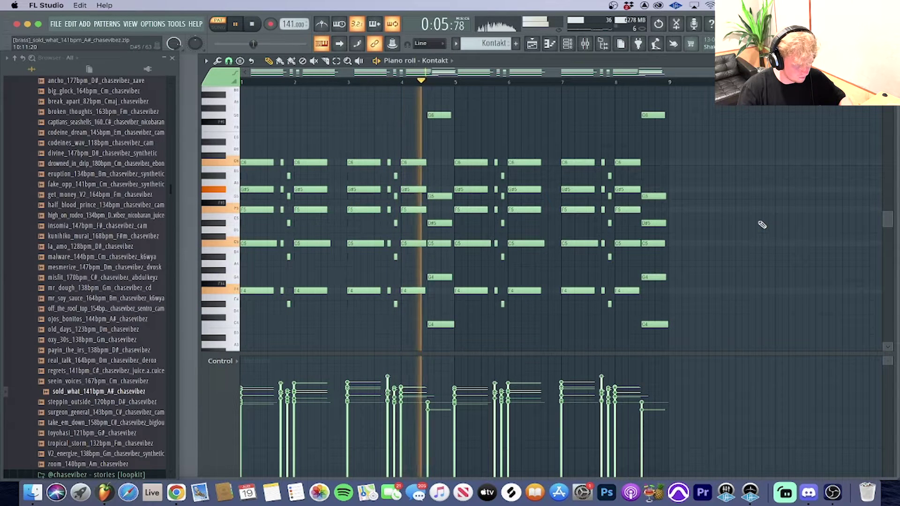
pyautogui.press('space')
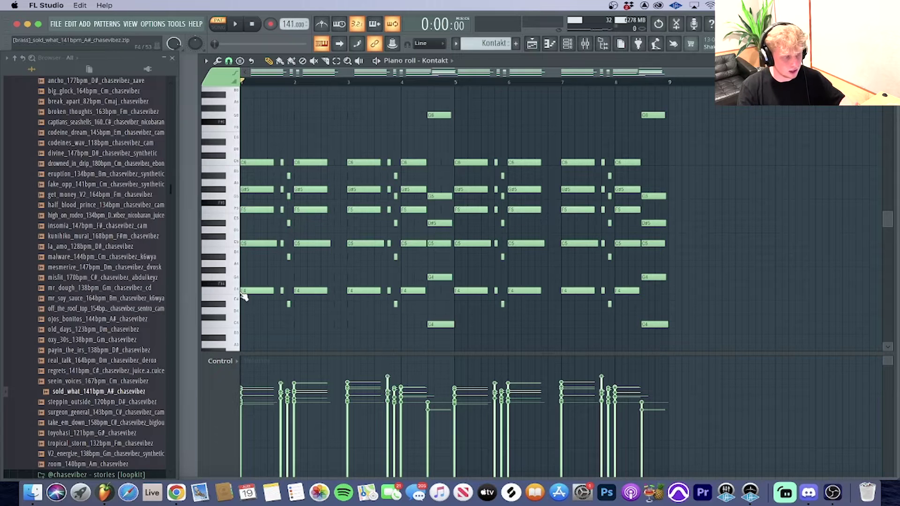
pyautogui.click(538, 43)
pyautogui.click(362, 82)
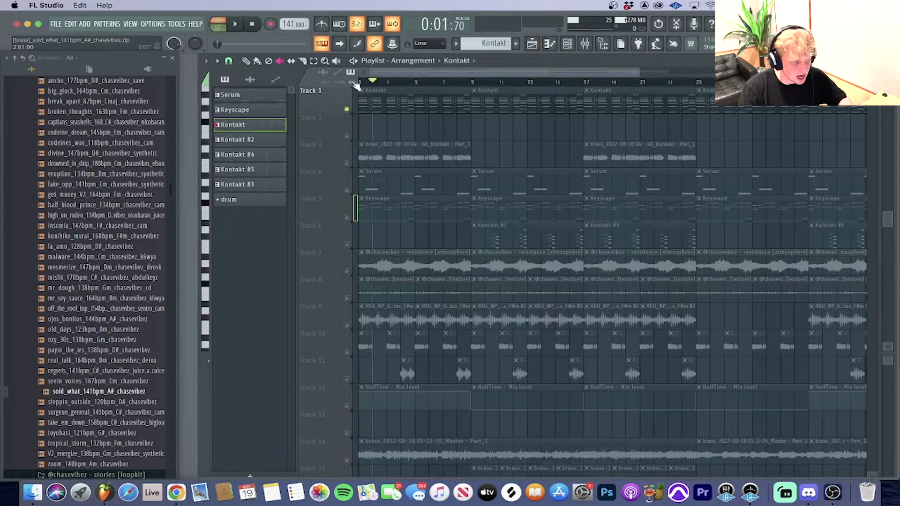
# - Examine SketchCassette II and its preset list on the first Kontakt mixer track, and close the plugin
pyautogui.click(586, 44)
pyautogui.click(280, 322)
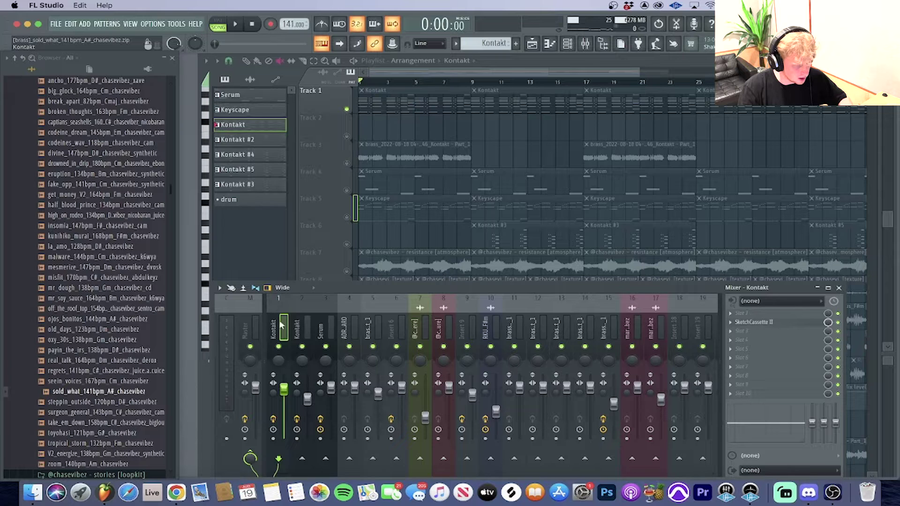
pyautogui.click(753, 322)
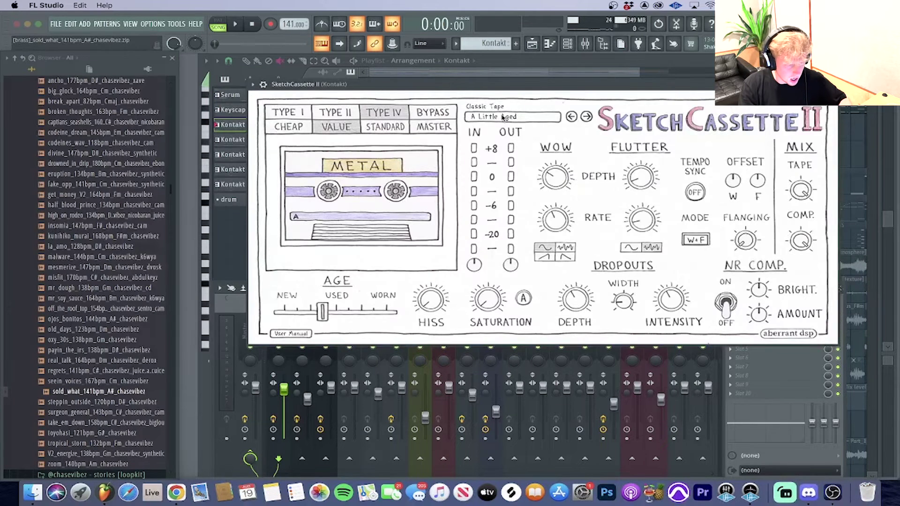
pyautogui.click(504, 117)
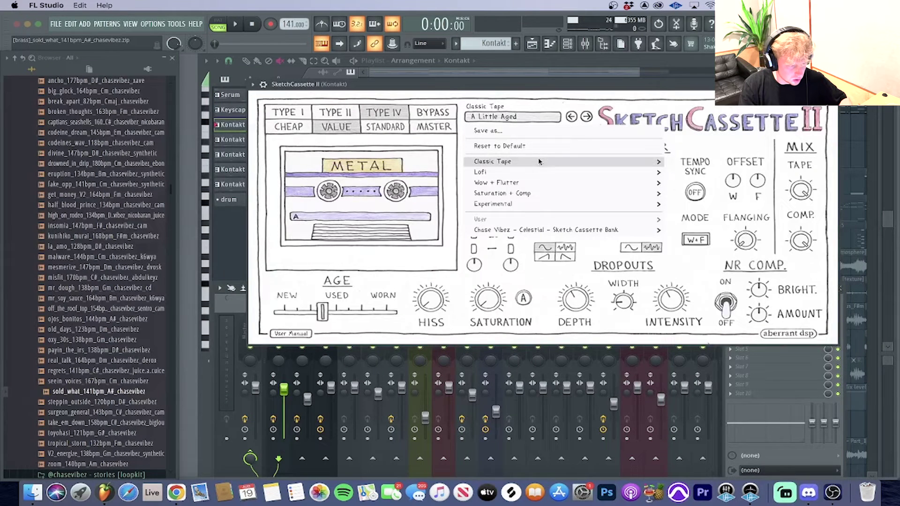
pyautogui.click(636, 118)
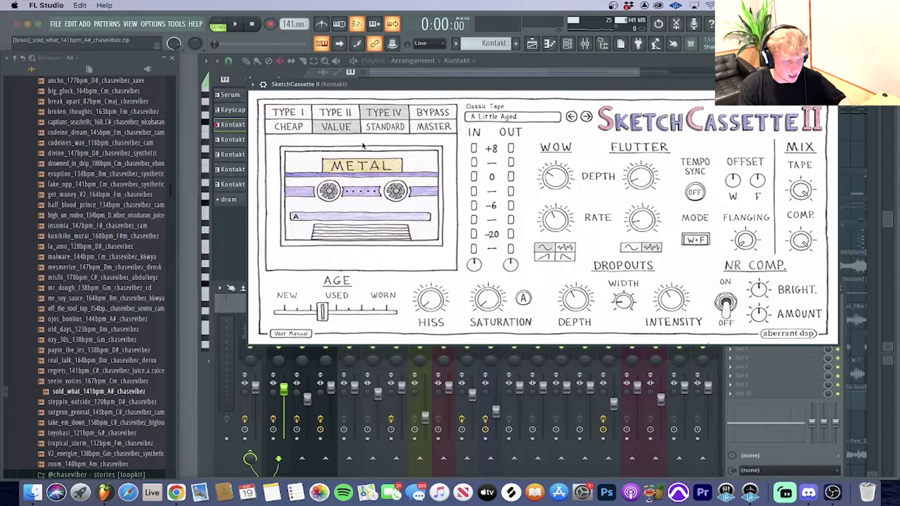
pyautogui.click(831, 84)
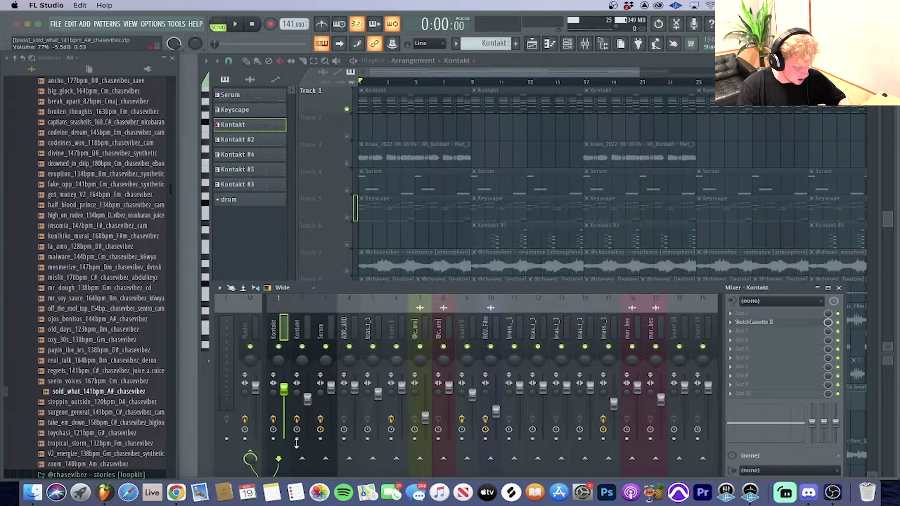
# - Arm the first Kontakt mixer track for recording, and solo and play the rendered Kontakt audio on playlist Track 3
pyautogui.click(274, 440)
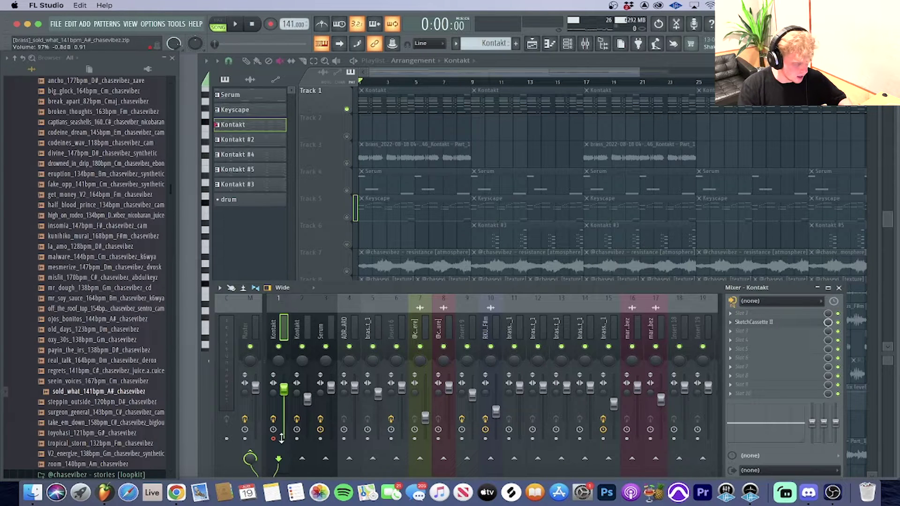
pyautogui.rightClick(347, 163)
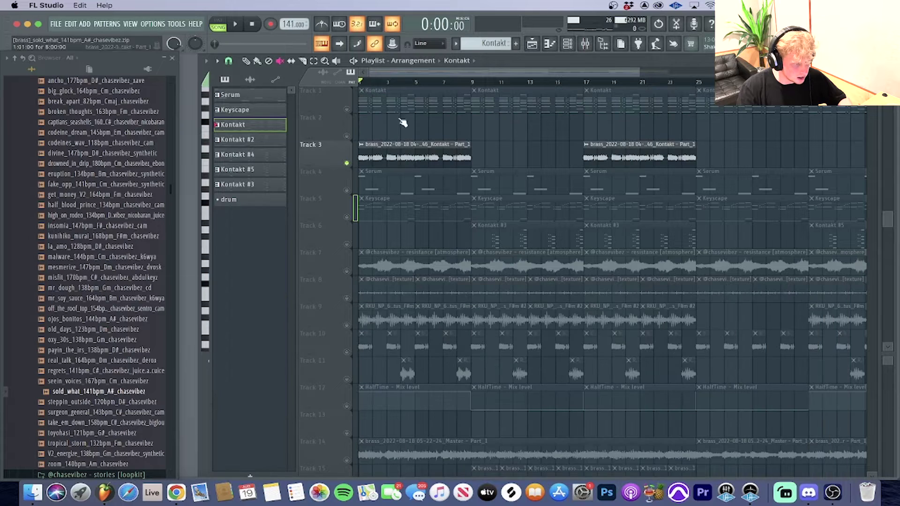
pyautogui.press('space')
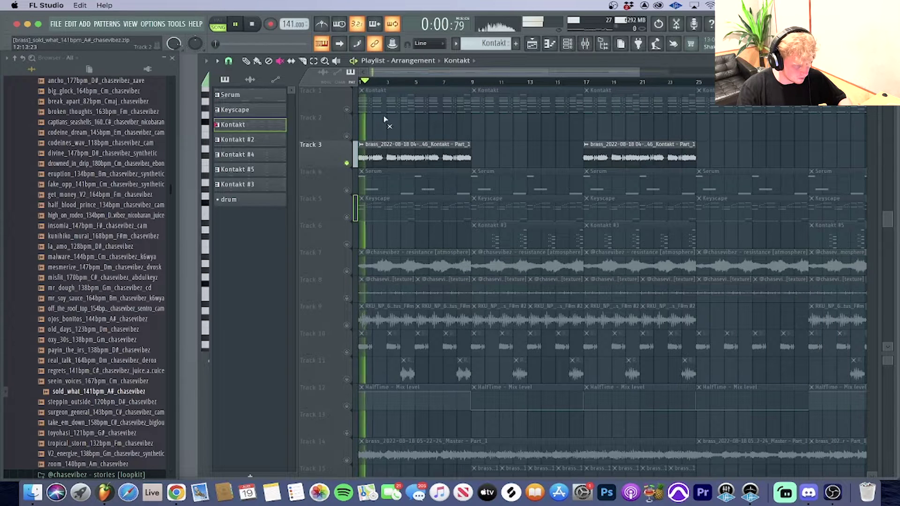
pyautogui.click(247, 61)
pyautogui.scroll(3, 414, 74)
pyautogui.moveTo(417, 75); pyautogui.dragTo(407, 75)
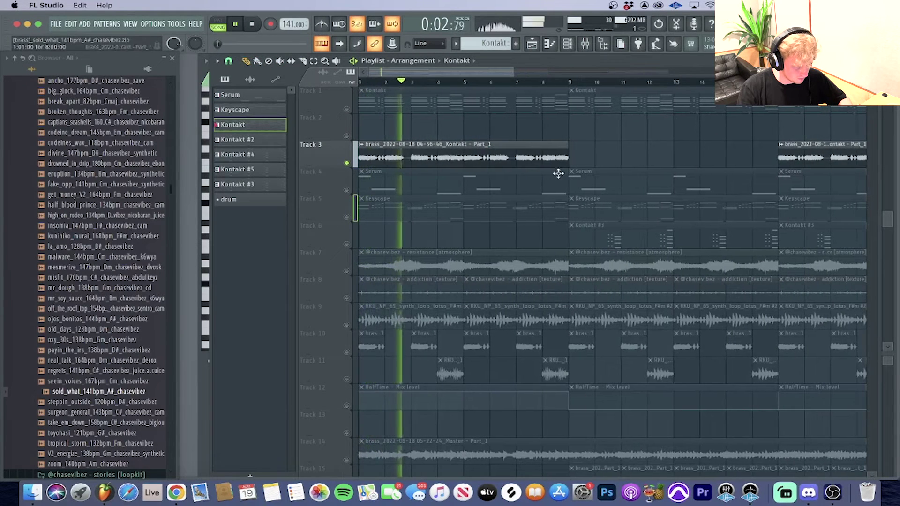
pyautogui.press('space')
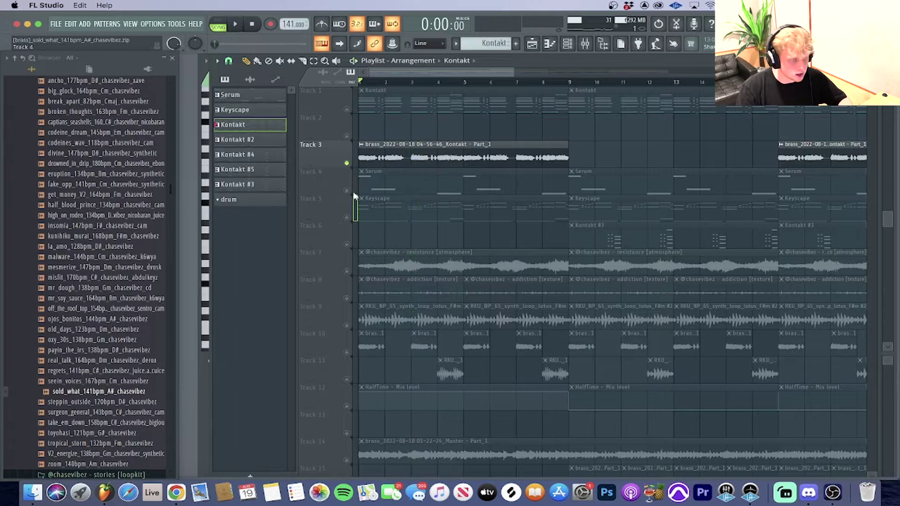
# - Unmute the Serum part on Track 4 and select the first eight bars of the playlist for playback
pyautogui.click(347, 190)
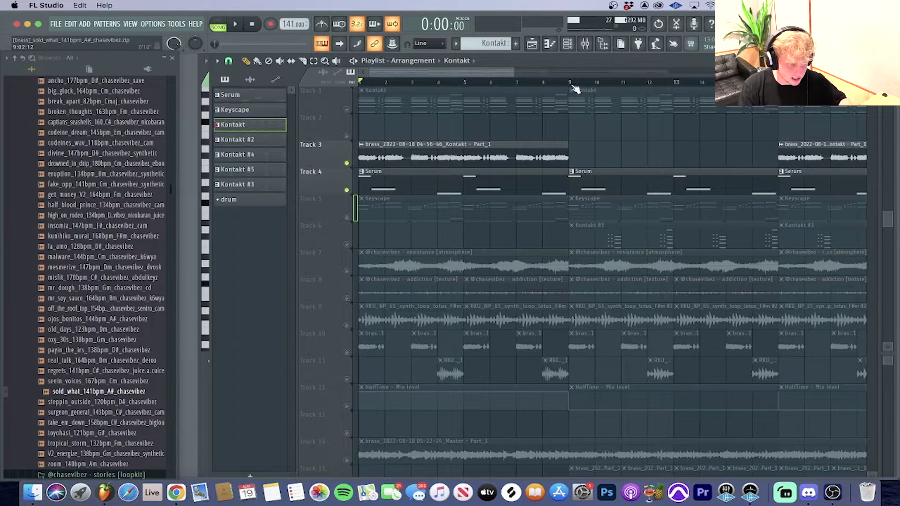
pyautogui.moveTo(573, 86); pyautogui.dragTo(244, 82)
# - Open the Serum channel's plugin, examine its Magical Girl preset settings, and close the plugin and channel rack
pyautogui.click(567, 43)
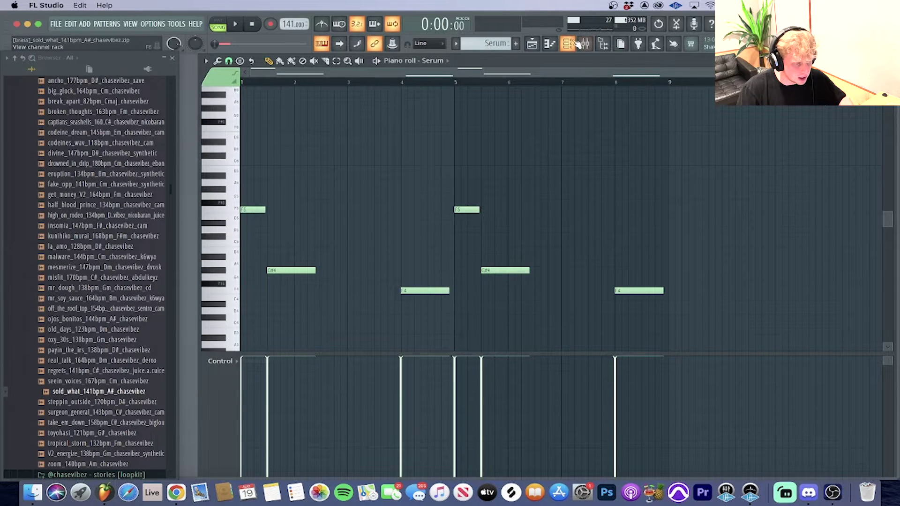
pyautogui.click(577, 43)
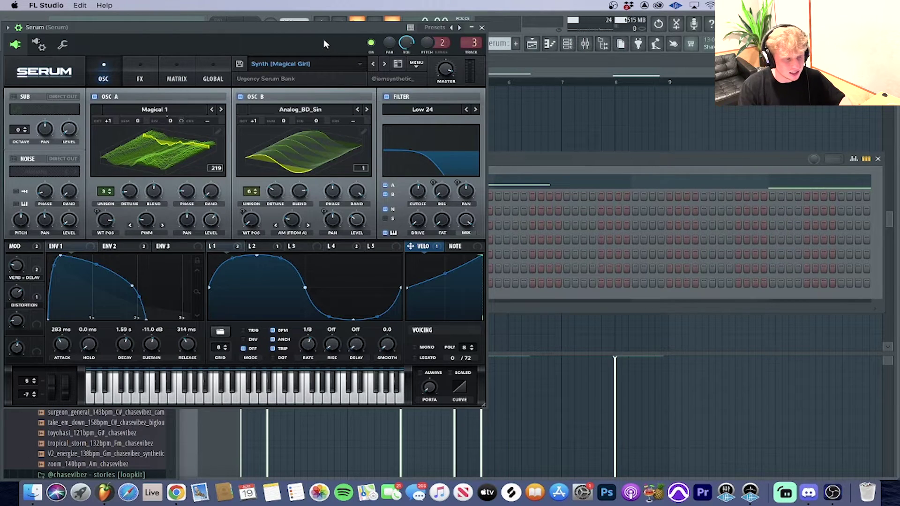
pyautogui.moveTo(317, 37); pyautogui.dragTo(446, 60)
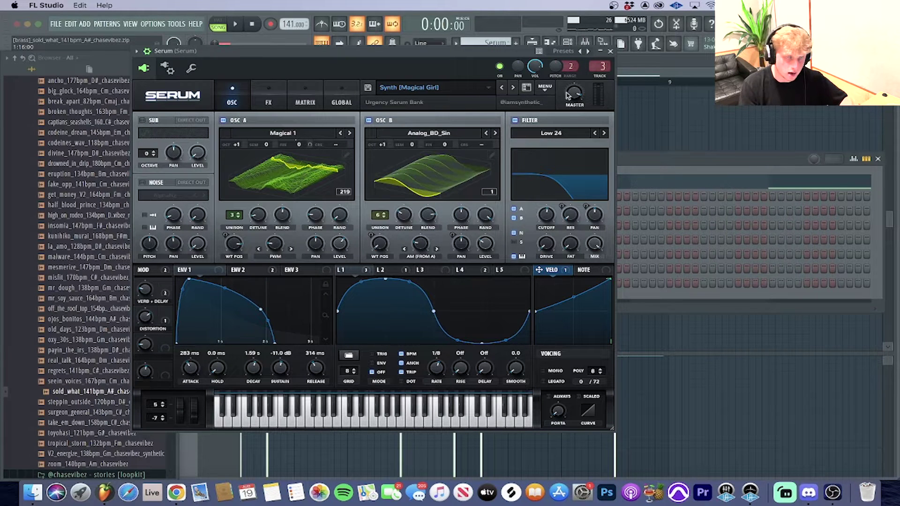
pyautogui.click(611, 51)
pyautogui.press('F6')
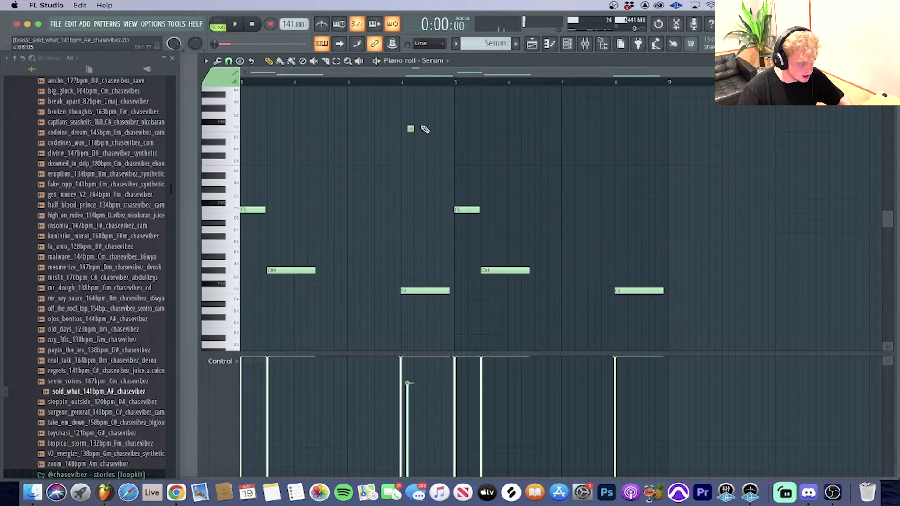
# - Play the Serum melody on its own and together with the unmuted Kontakt audio in song mode
pyautogui.press('space')
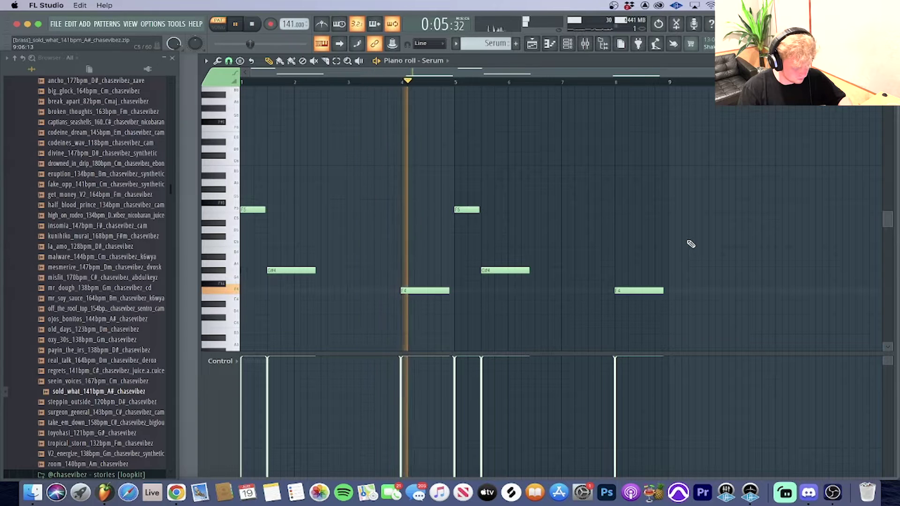
pyautogui.press('space')
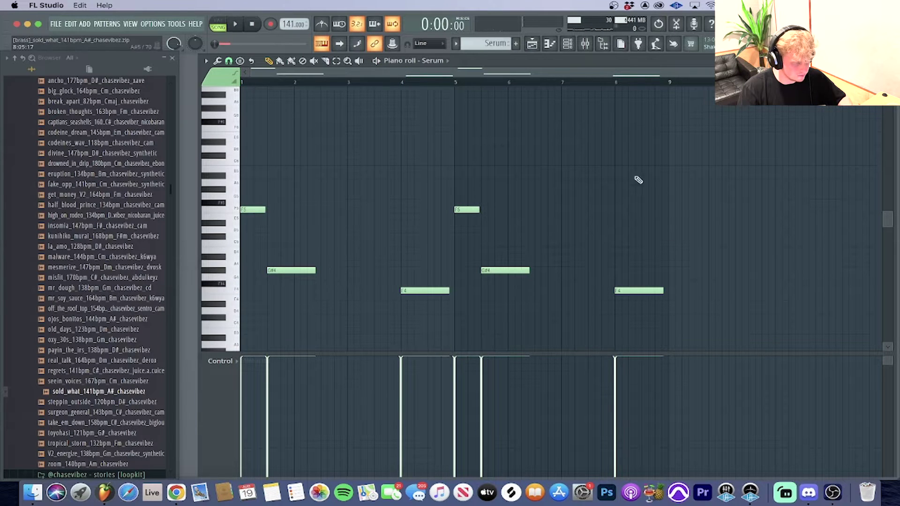
pyautogui.press('space')
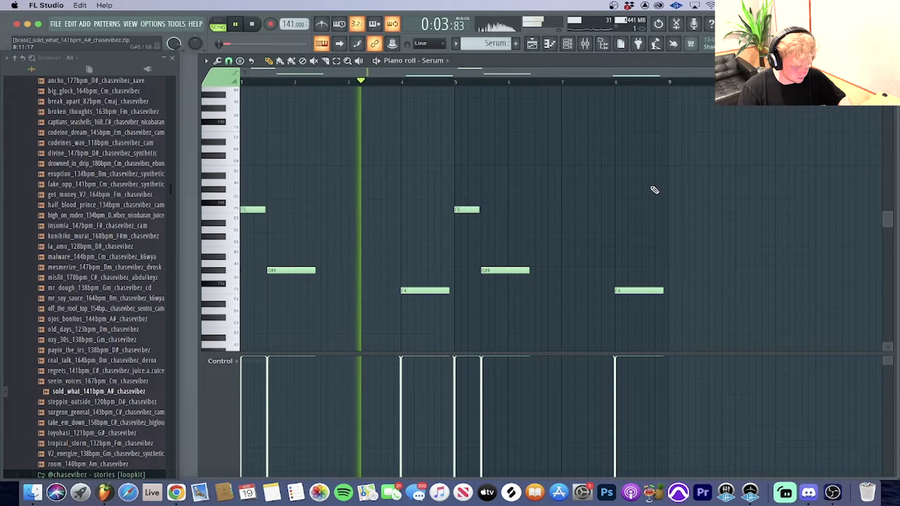
pyautogui.press('space')
# - Examine the Fruity Parametric EQ 2 curve on the Serum mixer track
pyautogui.click(586, 47)
pyautogui.click(776, 314)
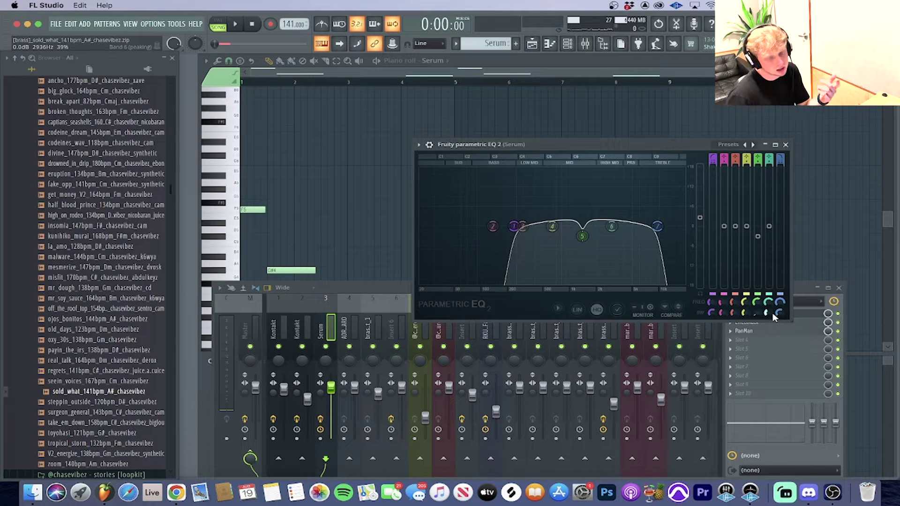
pyautogui.click(802, 326)
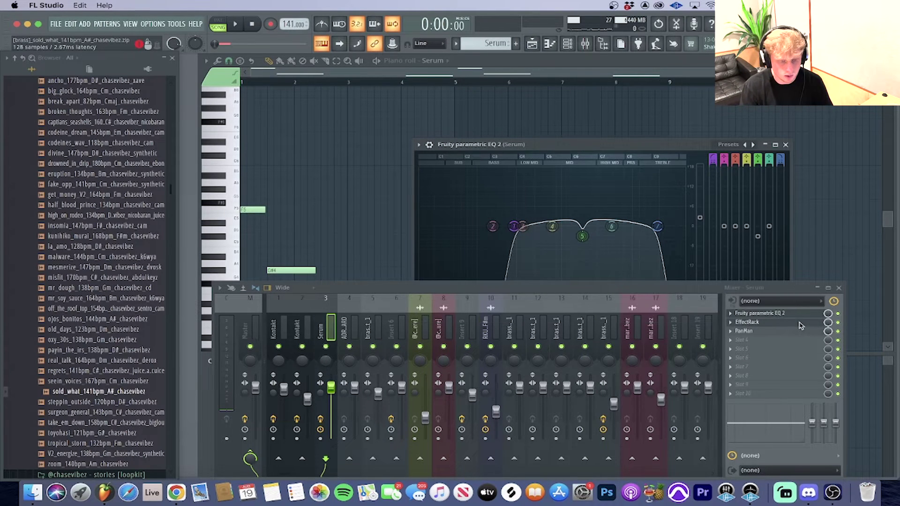
# - Examine the EffectRack's Delays presets and the PanMan settings on the Serum mixer track, closing both plugins
pyautogui.click(759, 322)
pyautogui.click(120, 55)
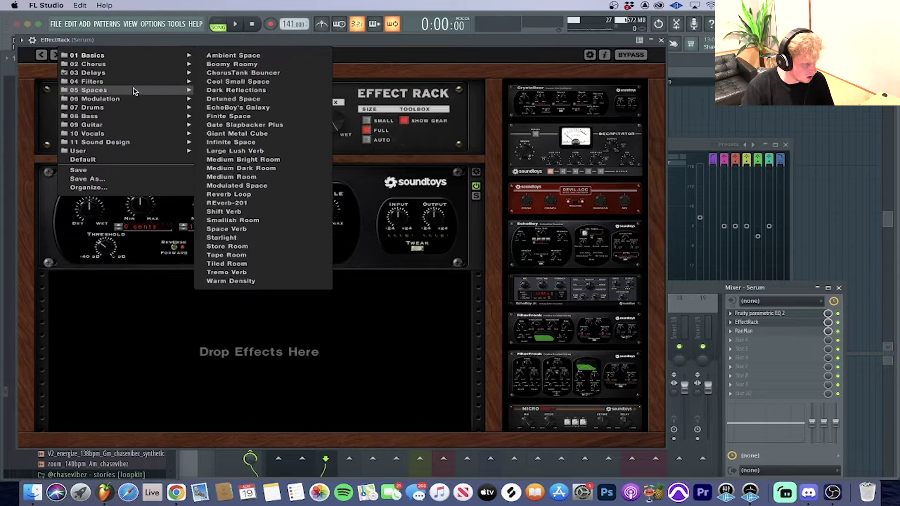
pyautogui.moveTo(130, 72)
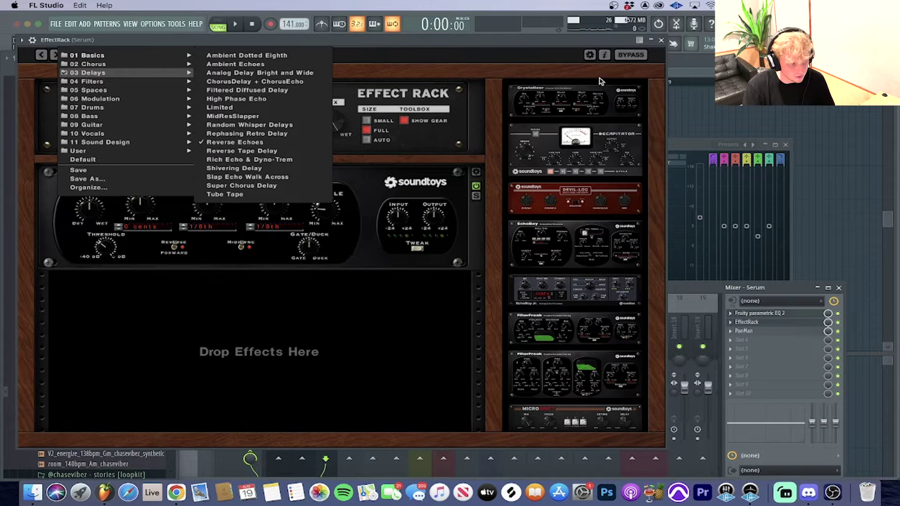
pyautogui.click(661, 40)
pyautogui.click(776, 333)
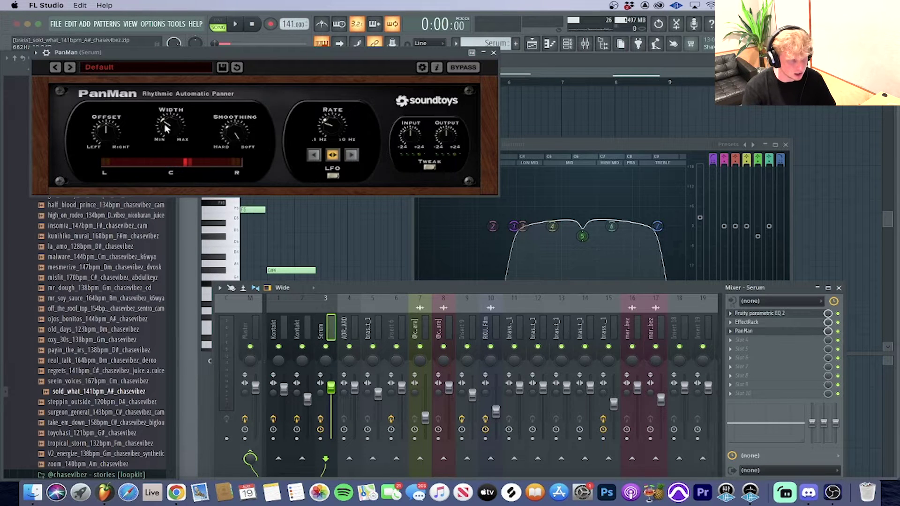
pyautogui.click(493, 52)
# - Open the Track 5 Keyscape pattern in the piano roll and bring up its Keyscape instrument to view the preset
pyautogui.click(532, 44)
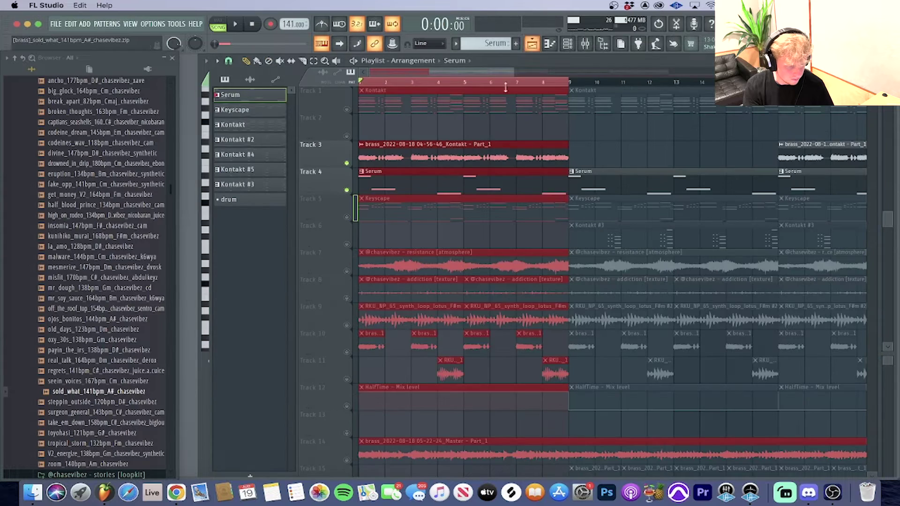
pyautogui.doubleClick(363, 218)
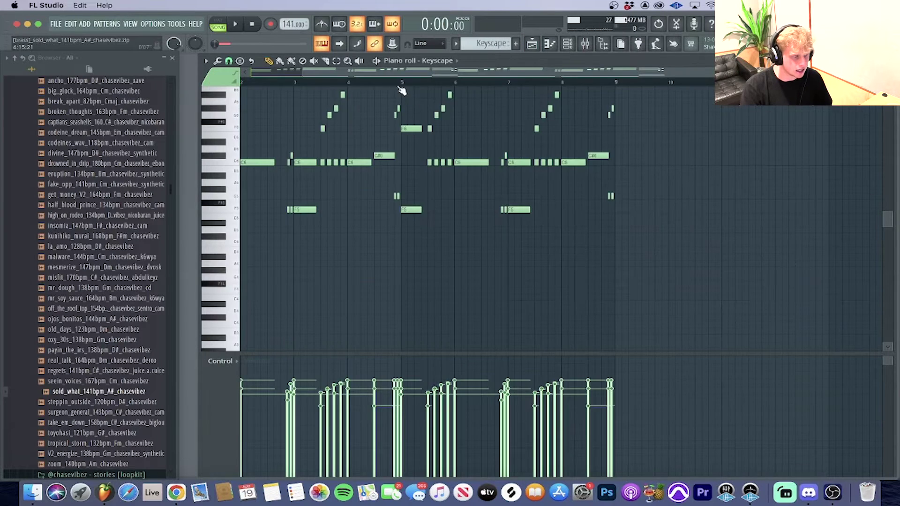
pyautogui.hscroll(-2, 402, 90)
pyautogui.scroll(2, 411, 181)
pyautogui.click(567, 44)
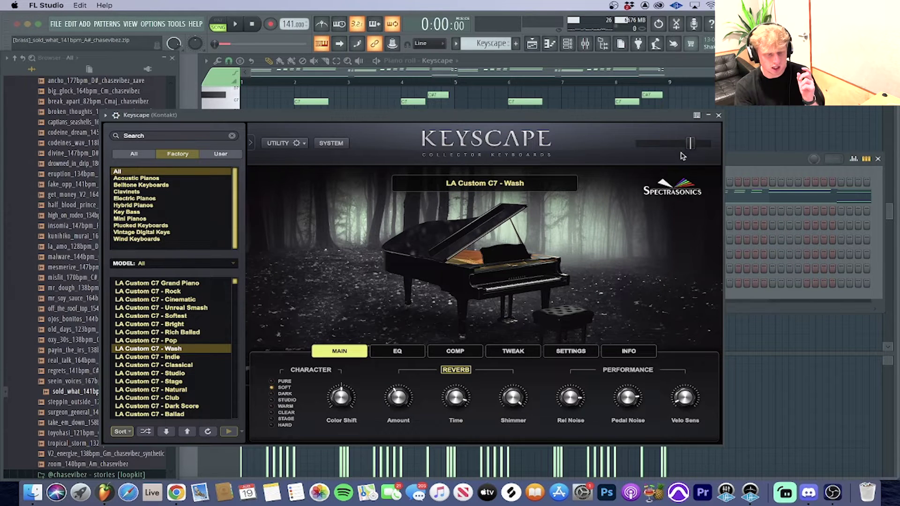
# - Close the Keyscape instrument and the channel rack, and examine the pattern's notes down to the F2 and C3 bass notes
pyautogui.click(719, 115)
pyautogui.click(568, 44)
pyautogui.scroll(2, 605, 164)
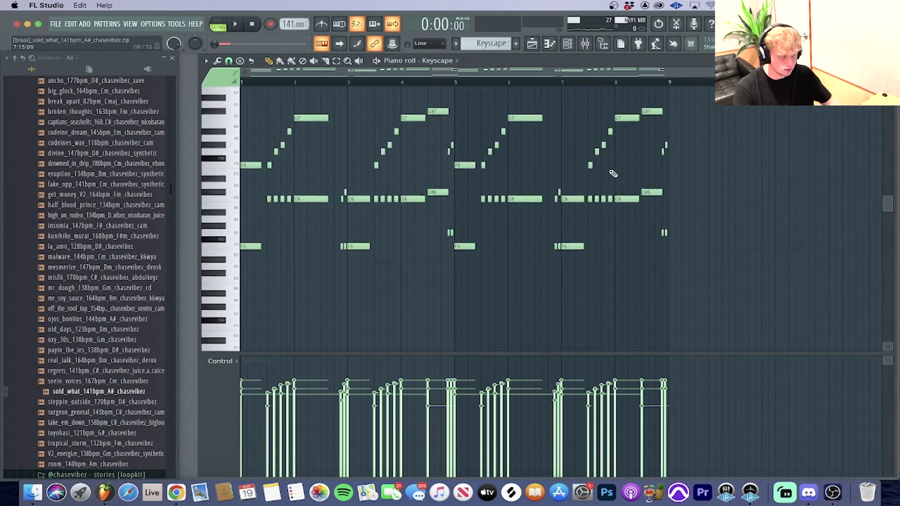
pyautogui.scroll(-10, 669, 273)
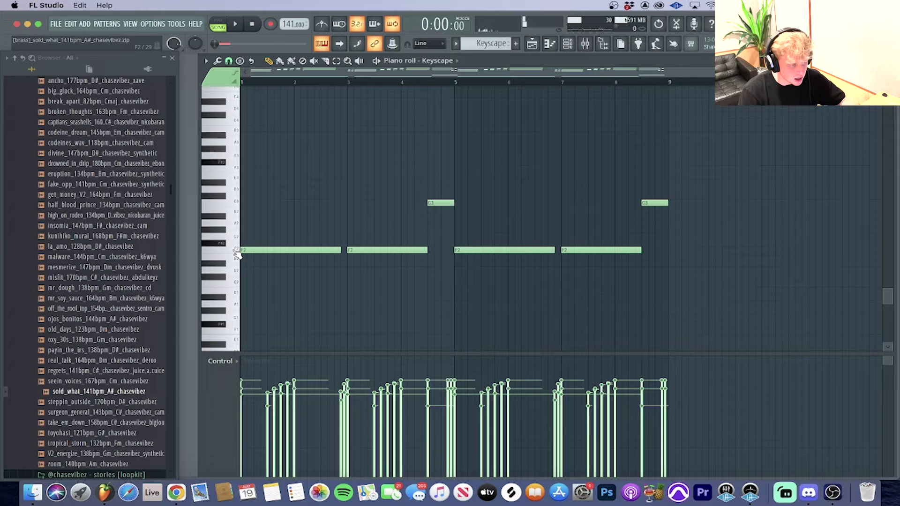
pyautogui.moveTo(452, 213); pyautogui.dragTo(436, 187)
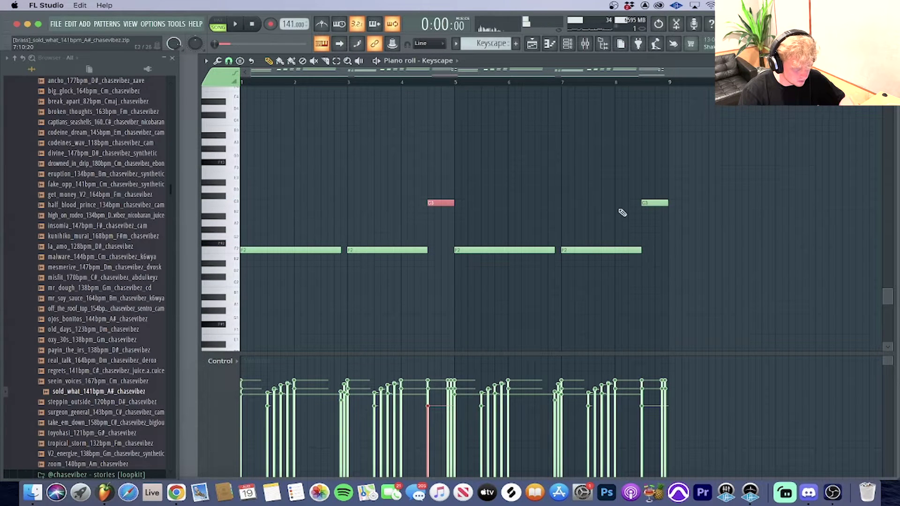
pyautogui.keyDown('super'); pyautogui.click(671, 160); pyautogui.keyUp('super')
pyautogui.scroll(10, 648, 214)
# - Play the Keyscape pattern while selecting the lower-octave melody notes around F5, and clear the selection
pyautogui.press('space')
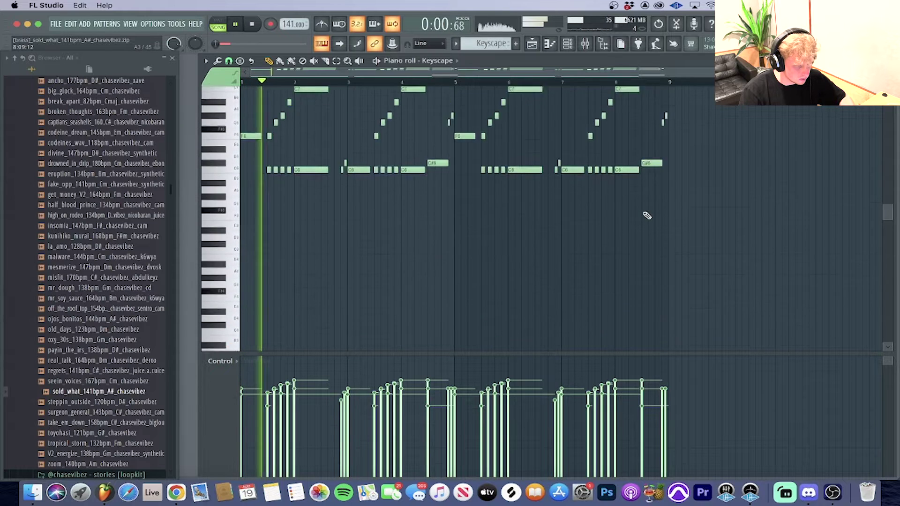
pyautogui.moveTo(723, 241); pyautogui.dragTo(244, 84)
pyautogui.keyDown('super'); pyautogui.click(564, 250); pyautogui.keyUp('super')
pyautogui.press('super+v')
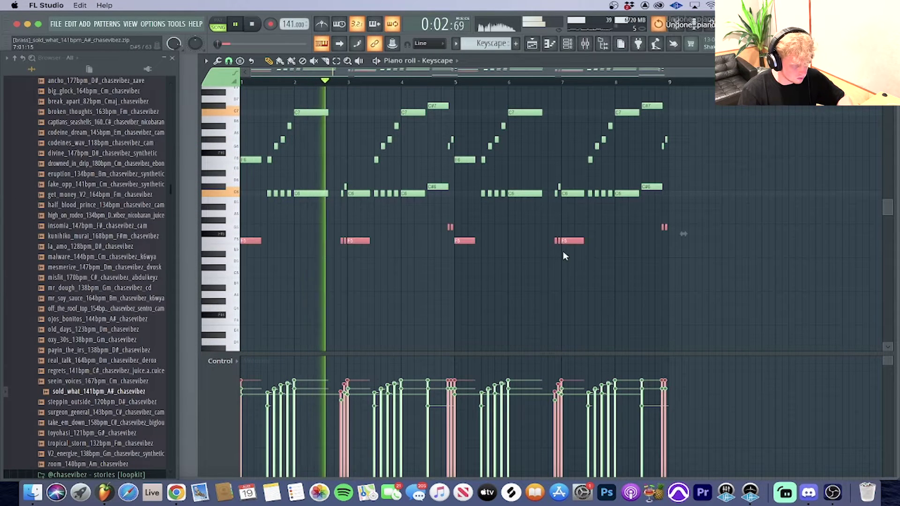
pyautogui.keyDown('super'); pyautogui.click(695, 274); pyautogui.keyUp('super')
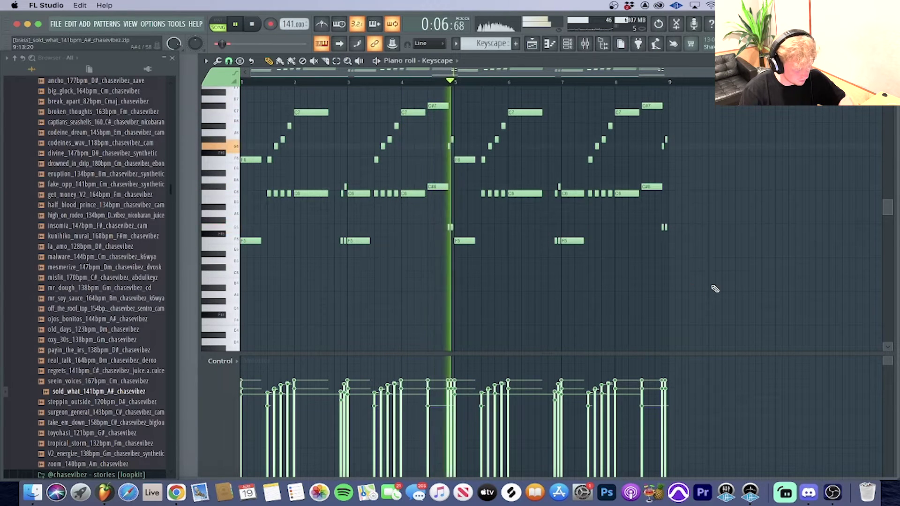
# - Follow the playing Keyscape notes in close-up through to the end of bar 8, and stop playback
pyautogui.scroll(5, 505, 86)
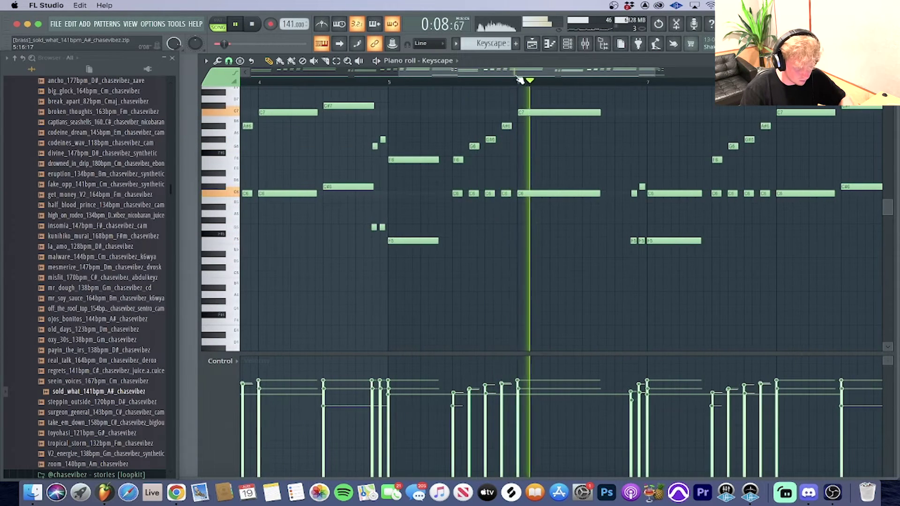
pyautogui.moveTo(522, 76); pyautogui.dragTo(590, 77)
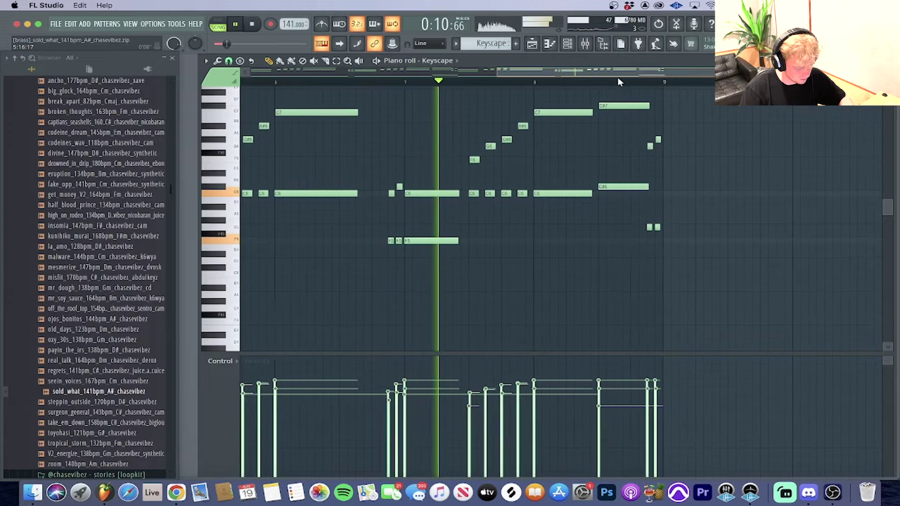
pyautogui.moveTo(637, 79); pyautogui.dragTo(656, 79)
pyautogui.scroll(1, 688, 151)
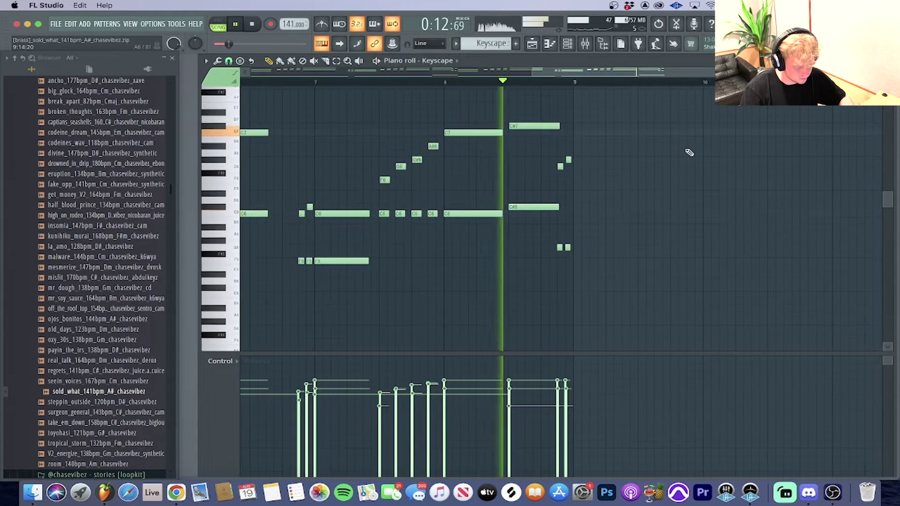
pyautogui.press('space')
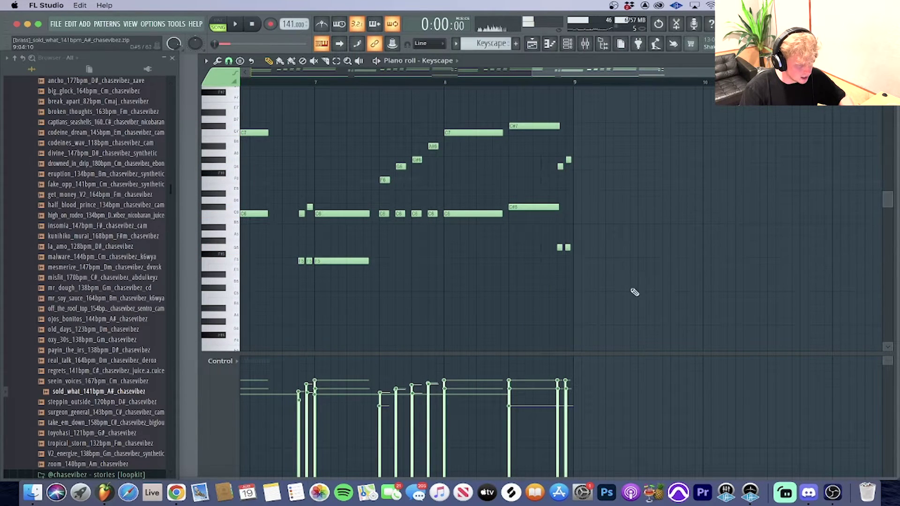
# - Return to the first bar of the Keyscape pattern and play its opening four bars
pyautogui.moveTo(643, 312); pyautogui.dragTo(354, 103)
pyautogui.moveTo(613, 77); pyautogui.dragTo(291, 84)
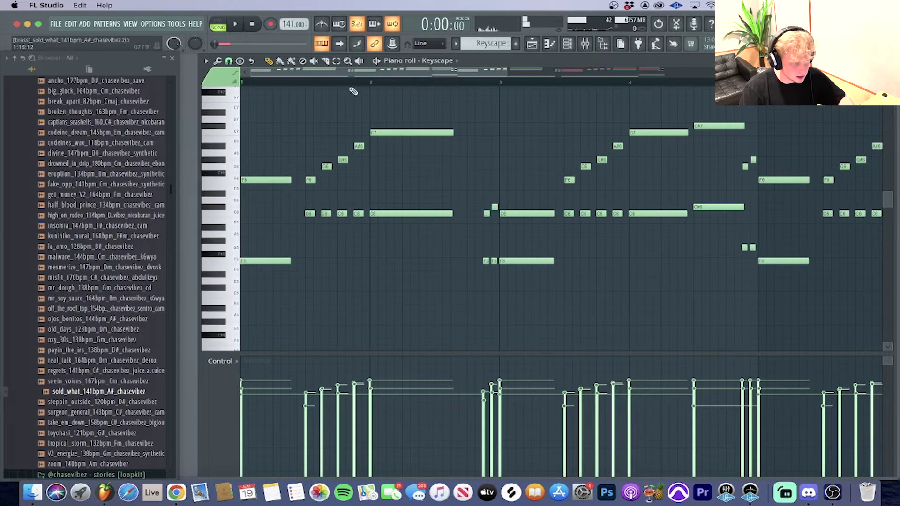
pyautogui.press('space')
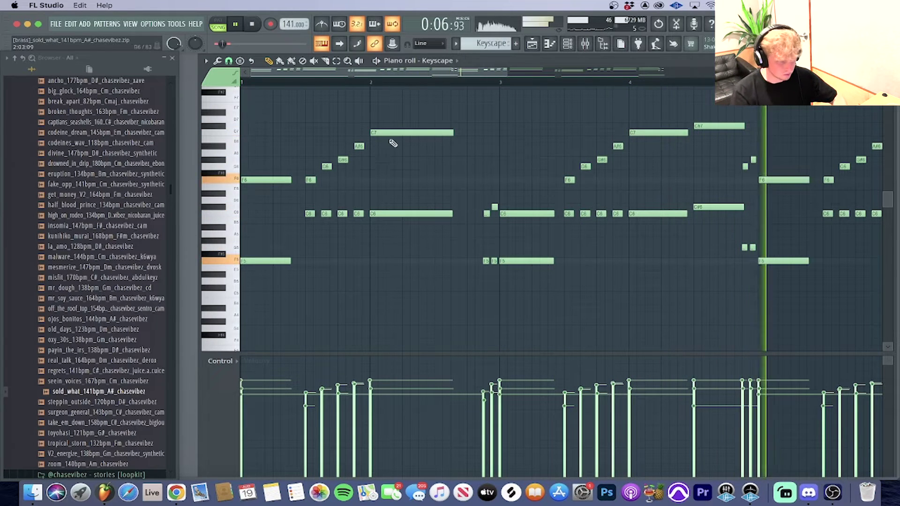
pyautogui.press('space')
# - Go back to the playlist and unmute the resistance [atmosphere] audio on Track 7
pyautogui.click(534, 46)
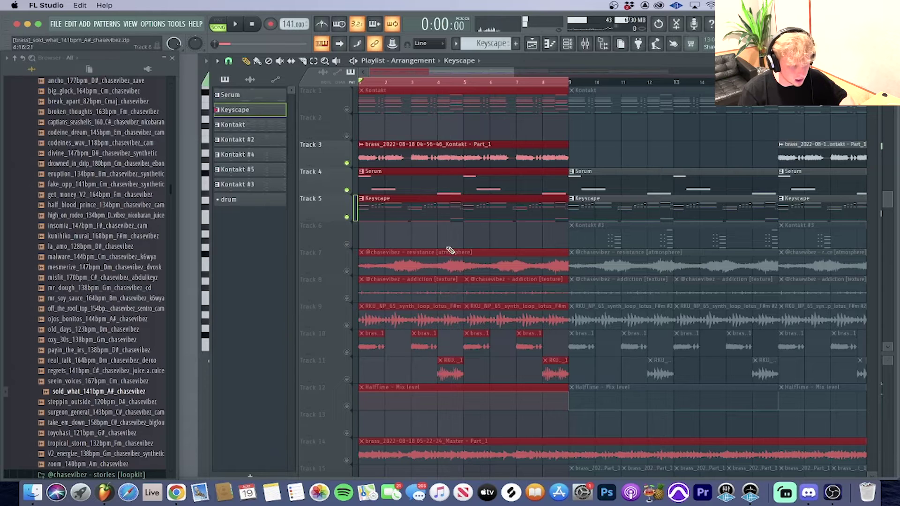
pyautogui.click(347, 272)
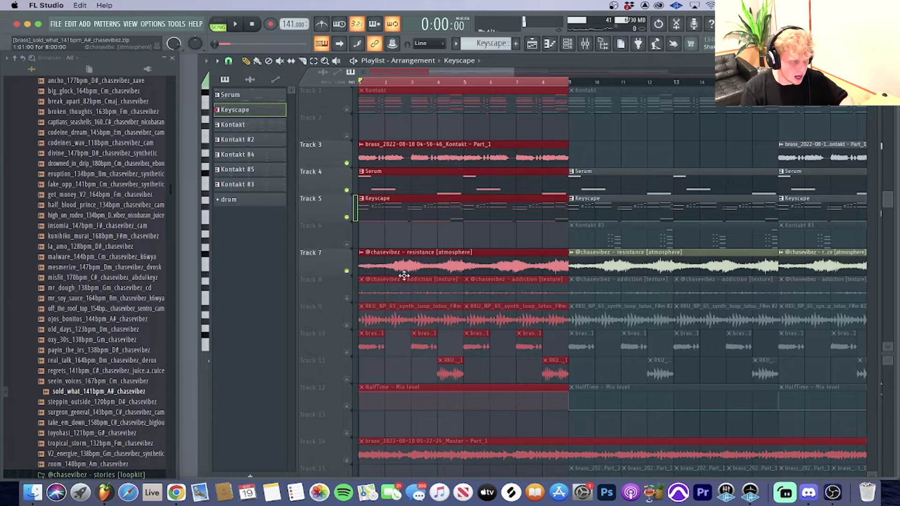
# - Browse the sample library to the TEXTURES, AMBIENCES & ACCENTS folder inside the one shot kit to list its sounds
pyautogui.scroll(15, 97, 258)
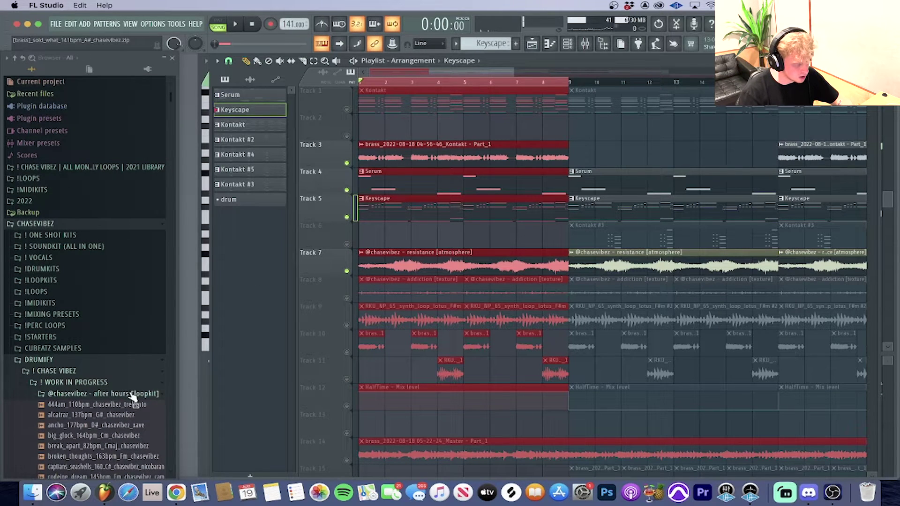
pyautogui.click(132, 395)
pyautogui.scroll(-2, 133, 395)
pyautogui.scroll(-2, 149, 378)
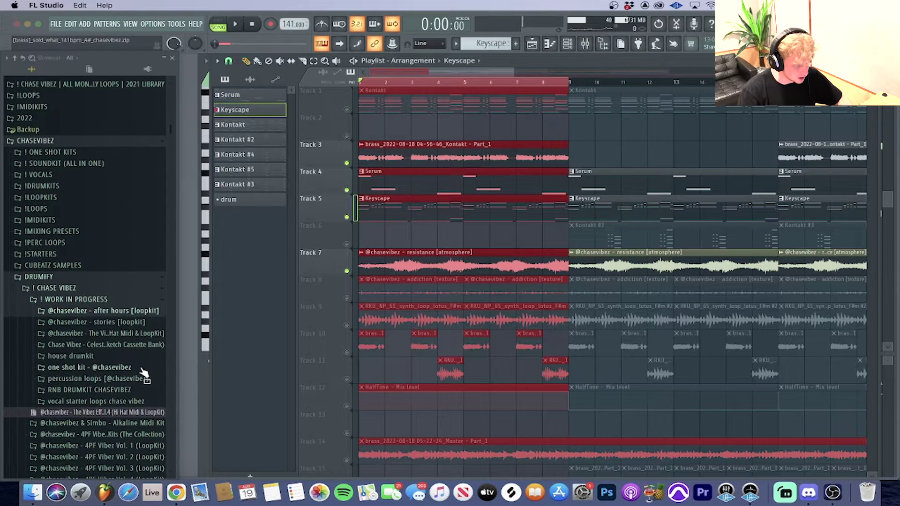
pyautogui.click(141, 370)
pyautogui.scroll(-2, 140, 375)
pyautogui.click(141, 383)
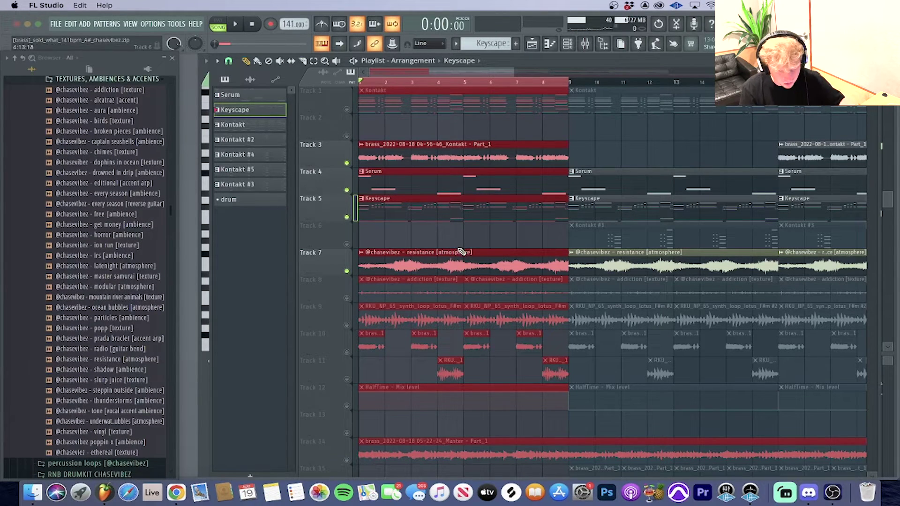
# - Play the resistance [atmosphere] track soloed, bringing Keyscape, Serum and the Kontakt audio on Tracks 5, 4 and 3 back in
pyautogui.rightClick(348, 271)
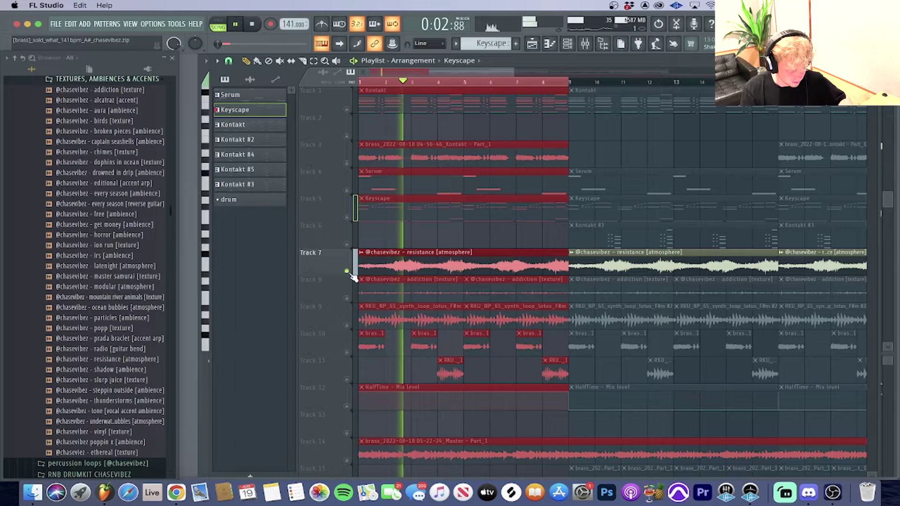
pyautogui.press('space')
pyautogui.click(347, 217)
pyautogui.click(347, 190)
pyautogui.click(347, 164)
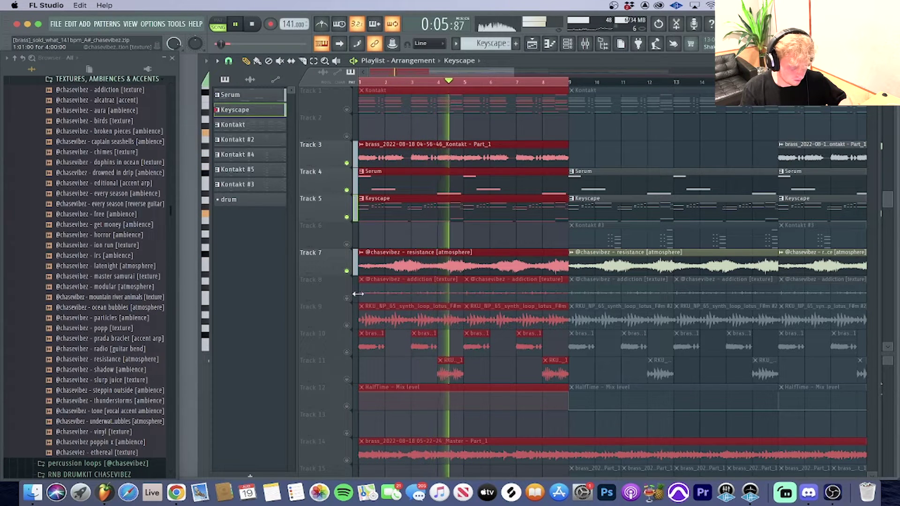
pyautogui.press('space')
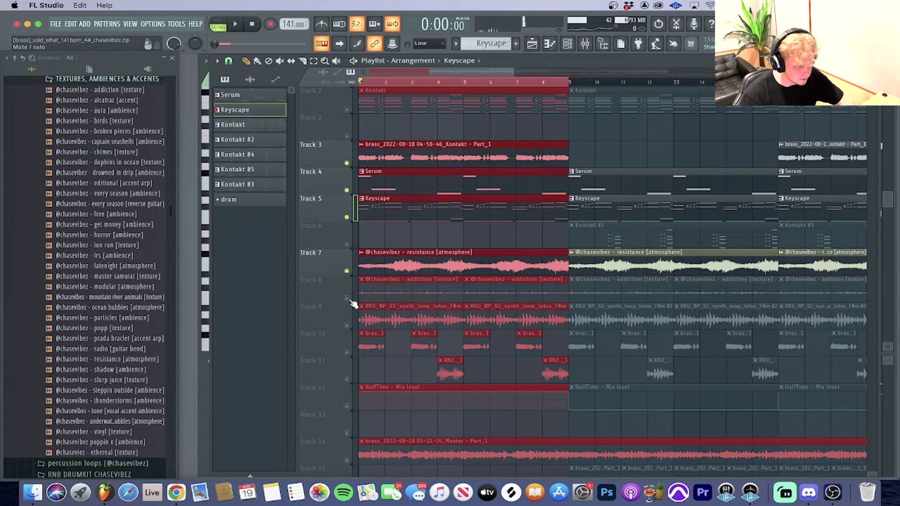
# - Unmute the addiction [texture] on Track 8 and audition it soloed, adding Tracks 7, 5, 4 and 3 back one by one
pyautogui.click(348, 299)
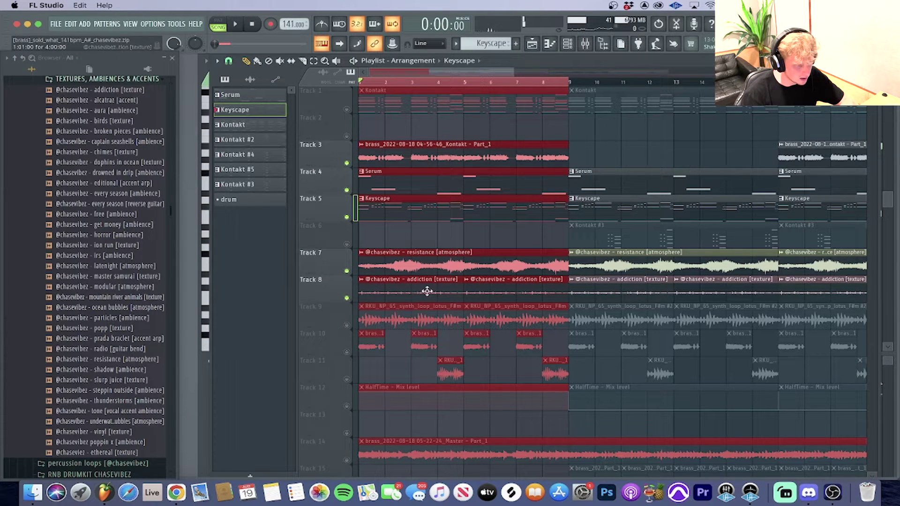
pyautogui.rightClick(347, 298)
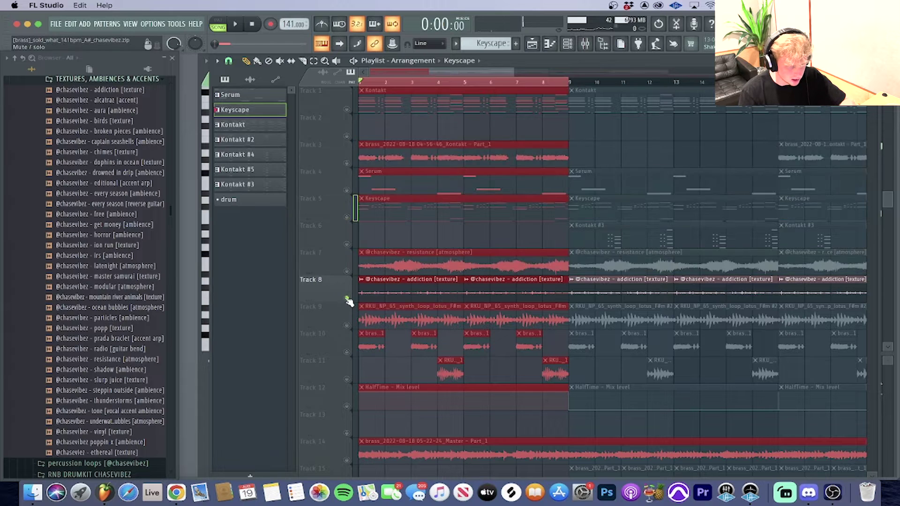
pyautogui.click(347, 271)
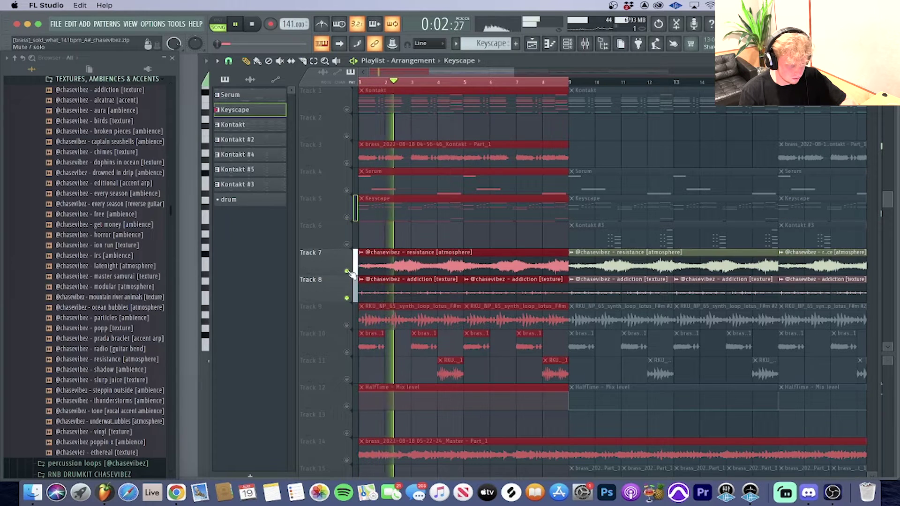
pyautogui.click(347, 217)
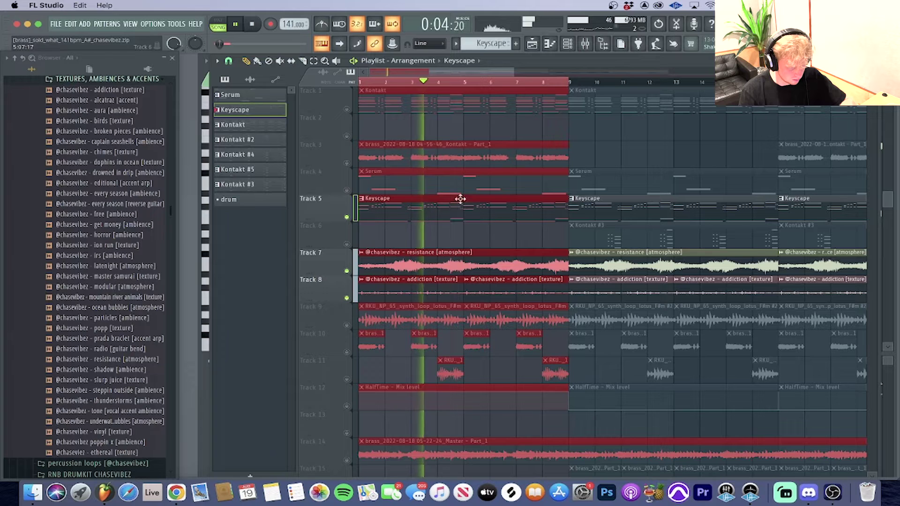
pyautogui.click(347, 190)
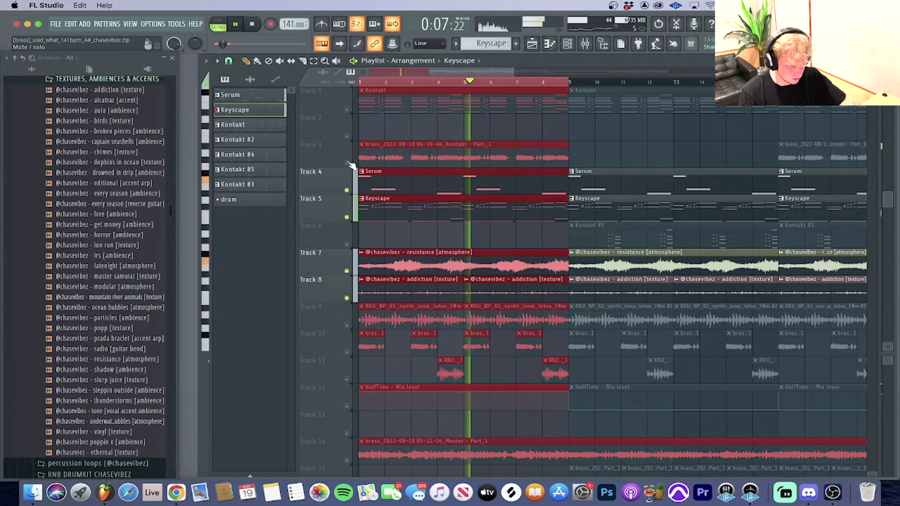
pyautogui.click(347, 163)
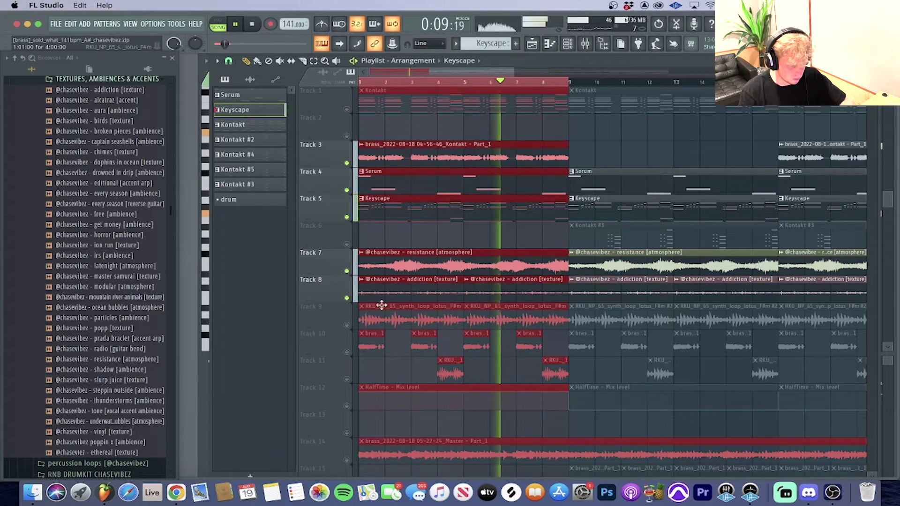
# - Compare the loop with the resistance and addiction clips in bars 1 to 8 muted against the same clips unmuted
pyautogui.click(280, 61)
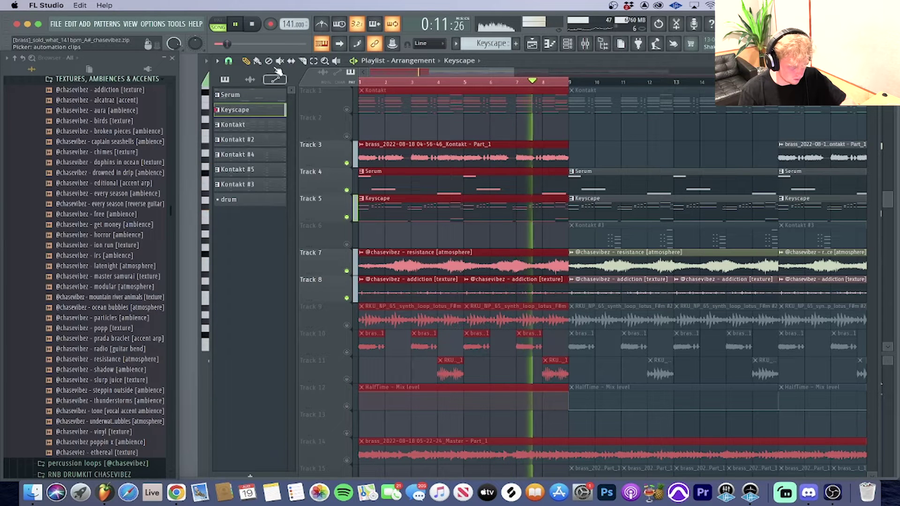
pyautogui.press('space')
pyautogui.moveTo(509, 260); pyautogui.dragTo(468, 289)
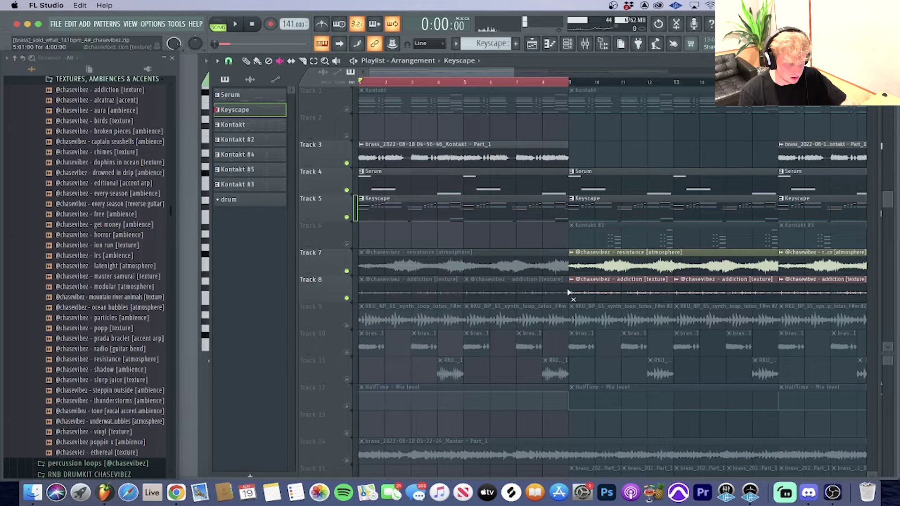
pyautogui.press('space')
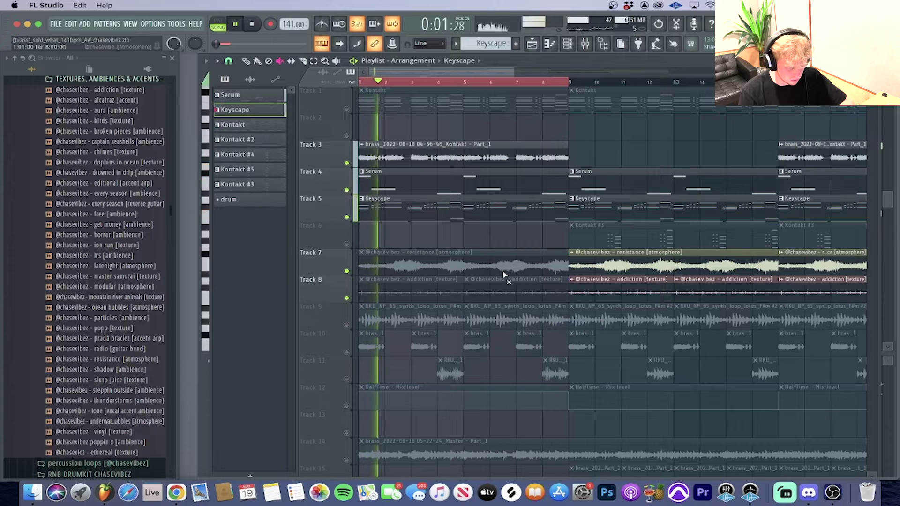
pyautogui.press('space')
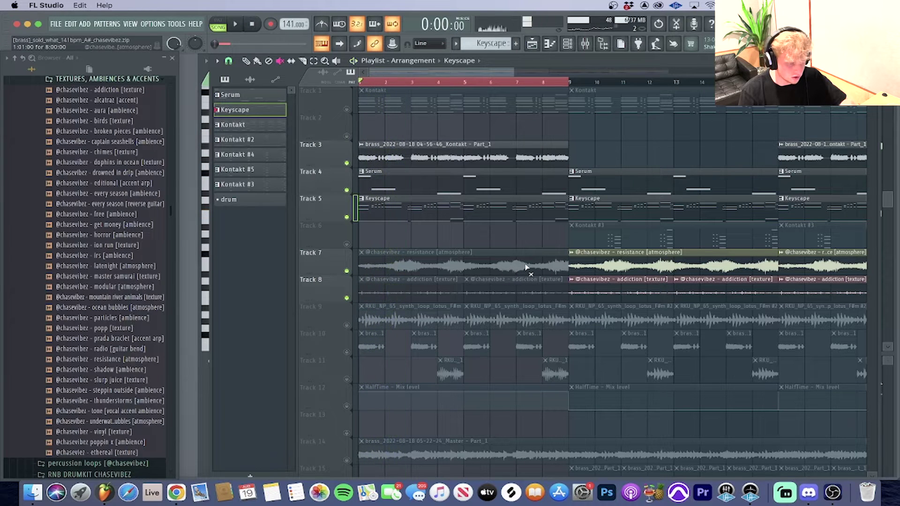
pyautogui.click(524, 270)
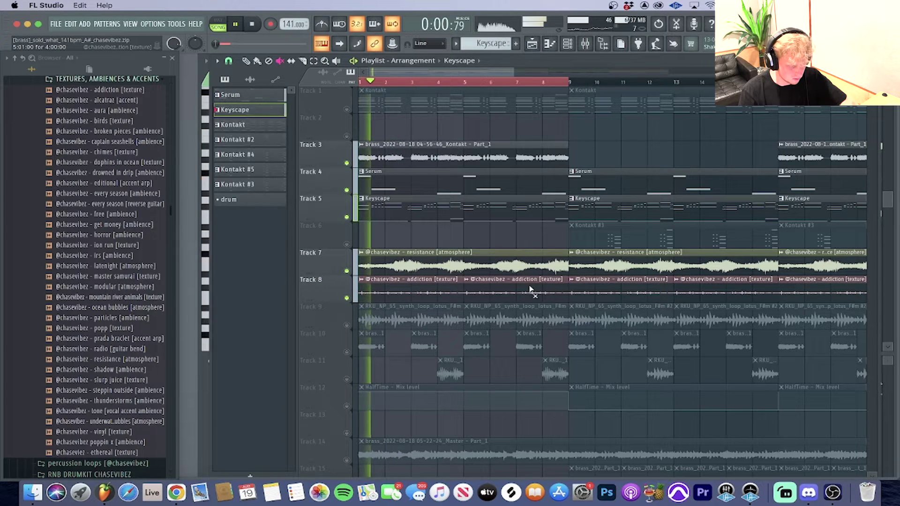
pyautogui.click(252, 24)
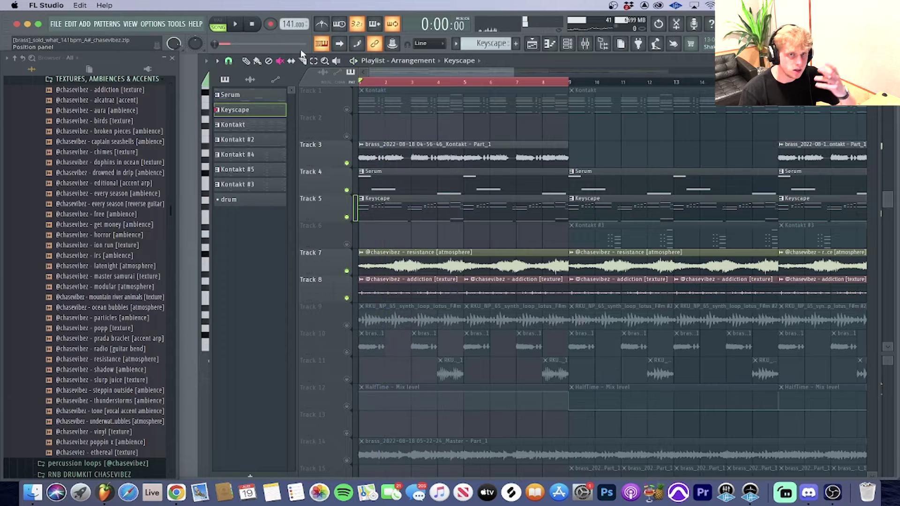
# - Unmute the RKU_NP_65_synth_loop_lotus_F#m audio on Track 9 and look closer at its first eight bars
pyautogui.scroll(-1, 515, 292)
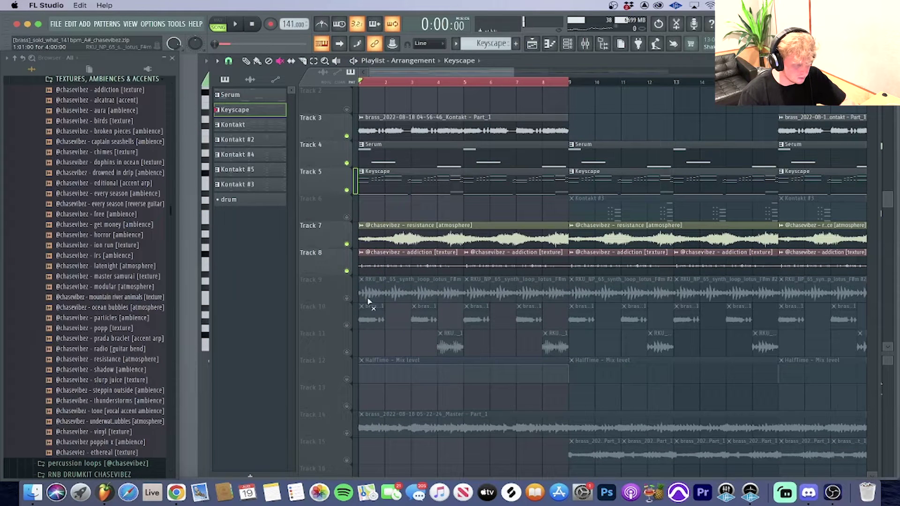
pyautogui.click(347, 299)
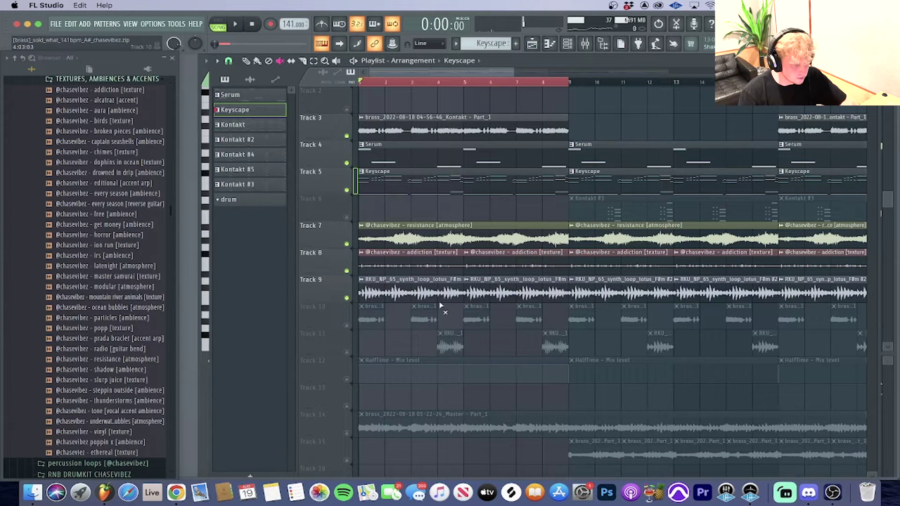
pyautogui.scroll(2, 398, 68)
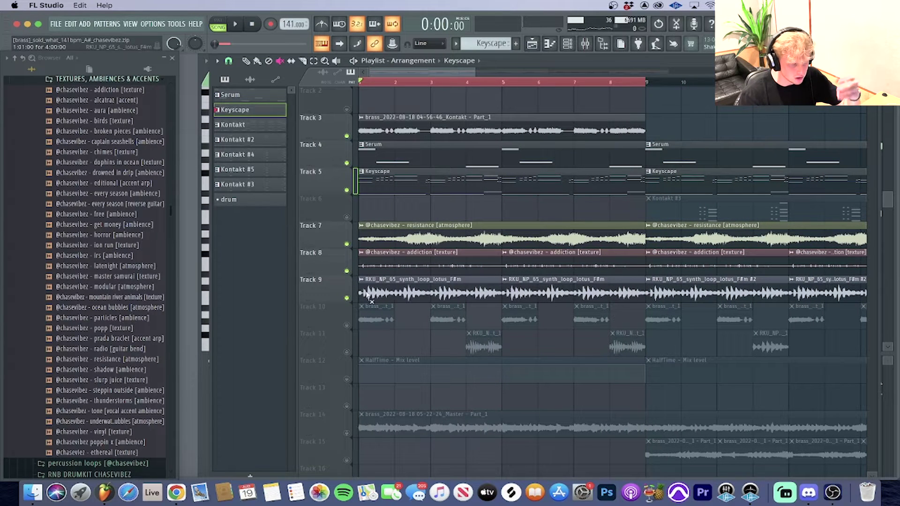
# - Audition the RKU_NP_65_synth_loop_lotus_F#m audio on Track 9 soloed, adding the HalfTime - Mix level automation on Track 12 and extending the selection to bars 1 to 16
pyautogui.rightClick(348, 298)
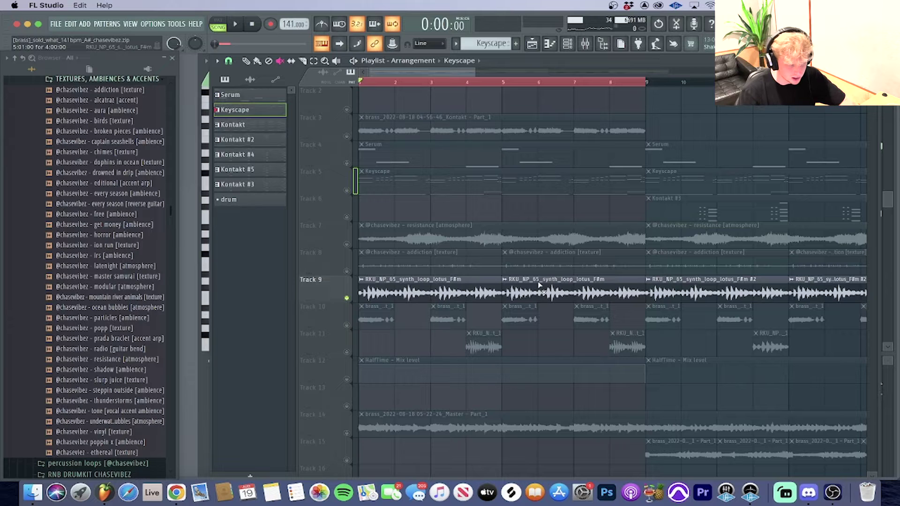
pyautogui.press('space')
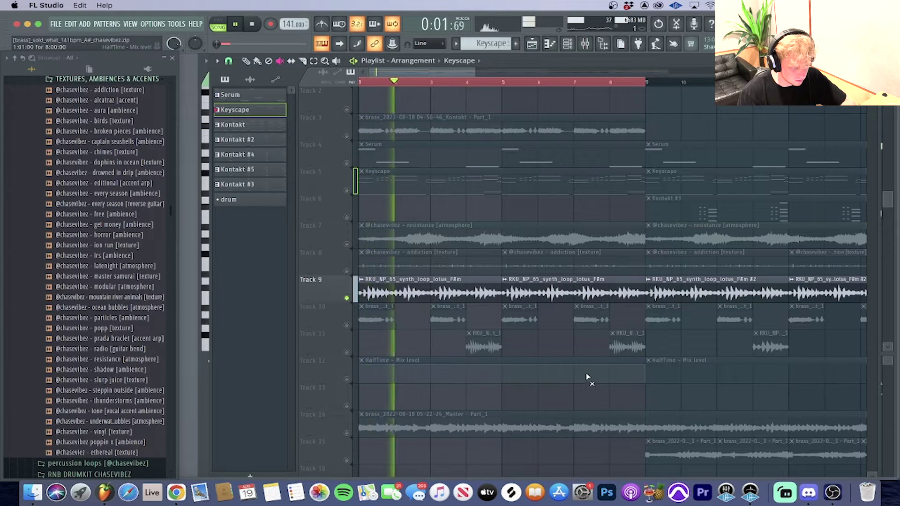
pyautogui.click(347, 379)
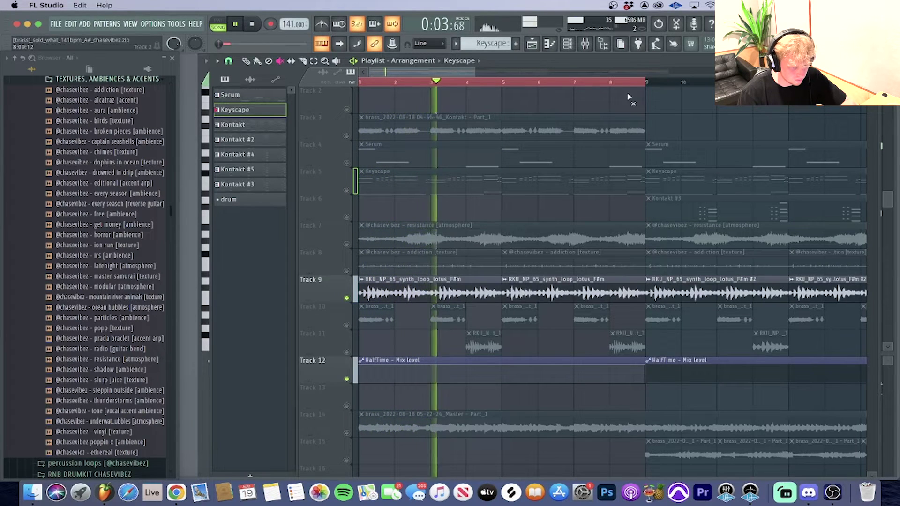
pyautogui.scroll(-2, 629, 97)
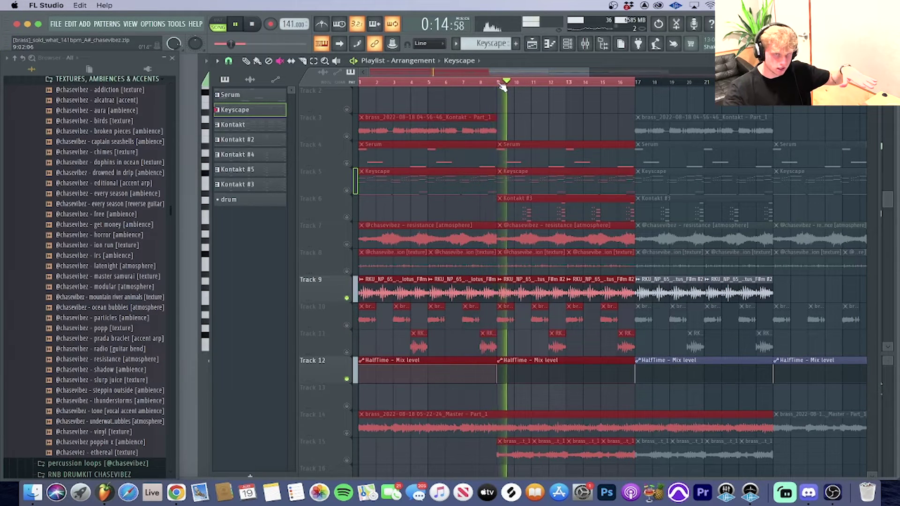
# - Unmute the short RKU_NP clips on Track 11 and play them from bar 4 with only Tracks 9 and 12
pyautogui.click(347, 352)
pyautogui.press('space')
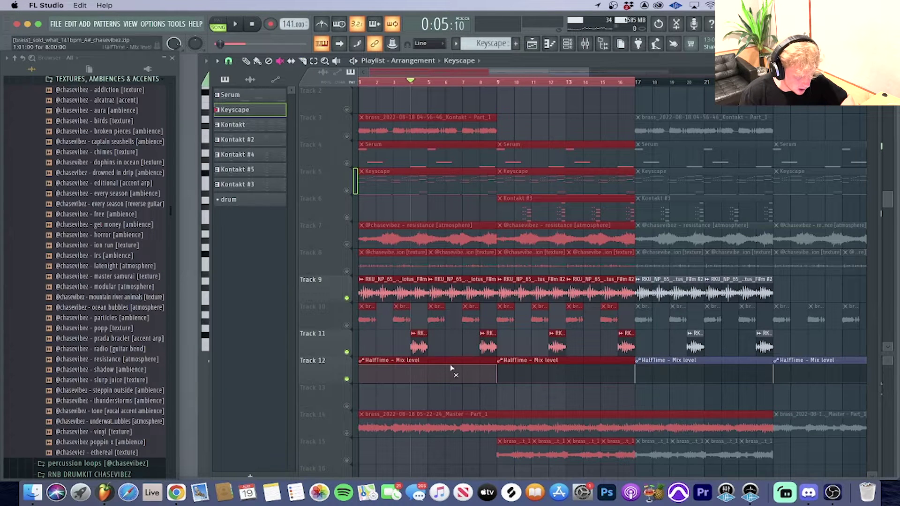
pyautogui.press('space')
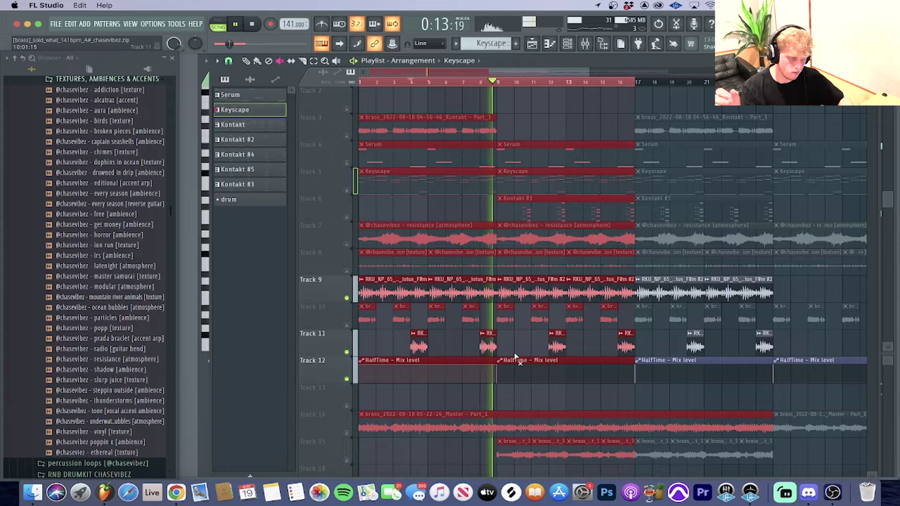
pyautogui.press('space')
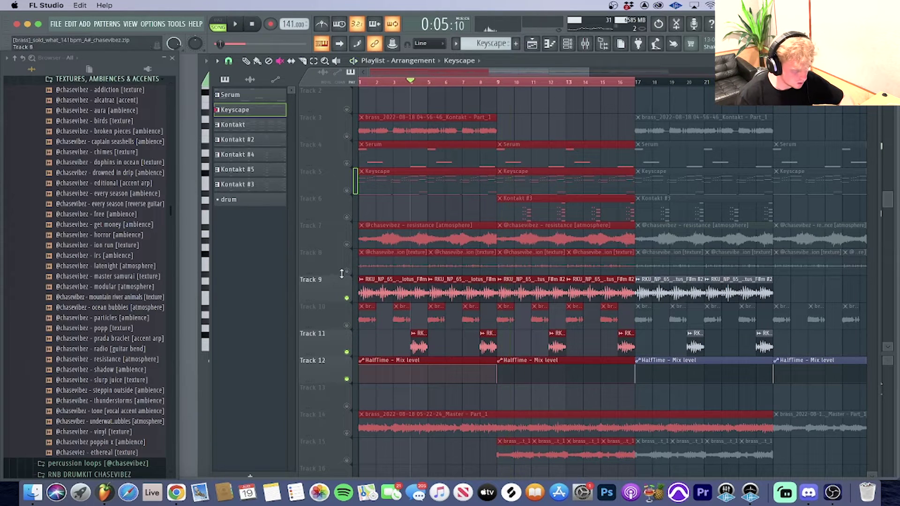
# - Unmute Tracks 8, 7, 5, 4 and 3 and play the loop from the start with these layers together
pyautogui.click(346, 271)
pyautogui.click(346, 245)
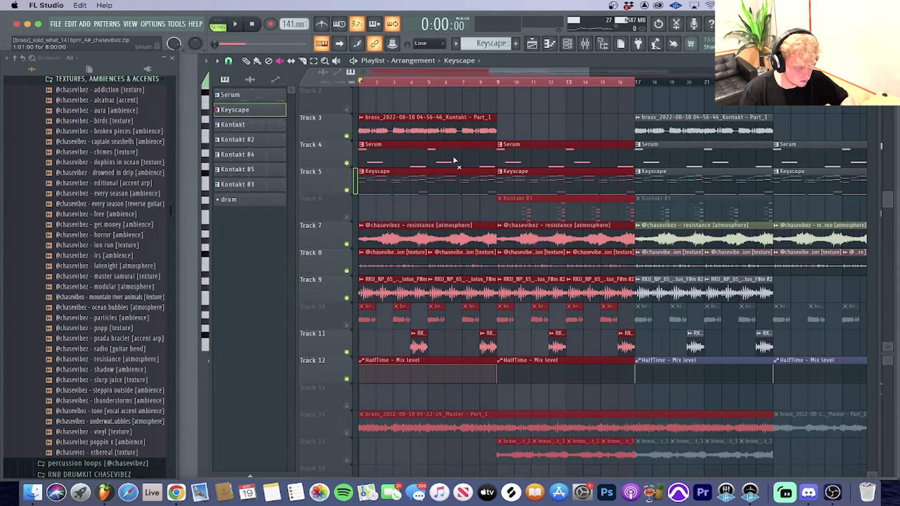
pyautogui.press('space')
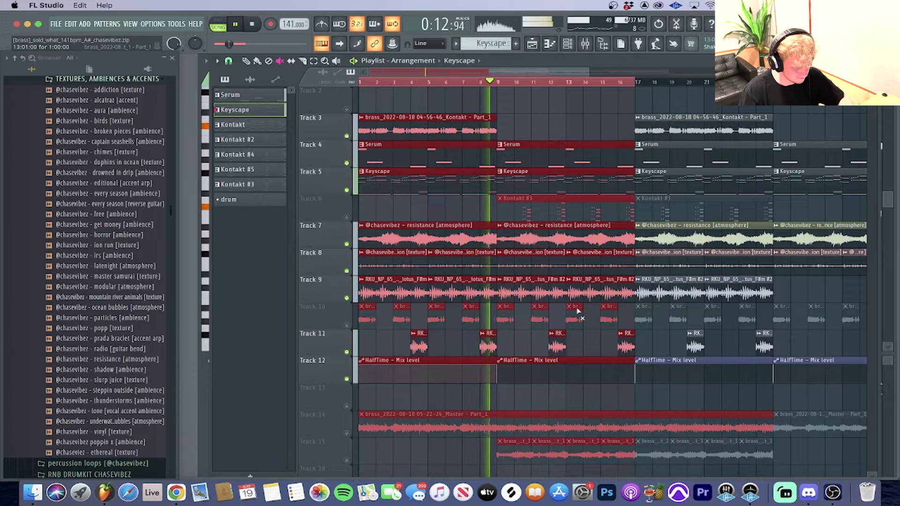
pyautogui.press('space')
# - Unmute the short brass Kontakt clips on Track 10 and inspect their audio clip settings
pyautogui.click(347, 325)
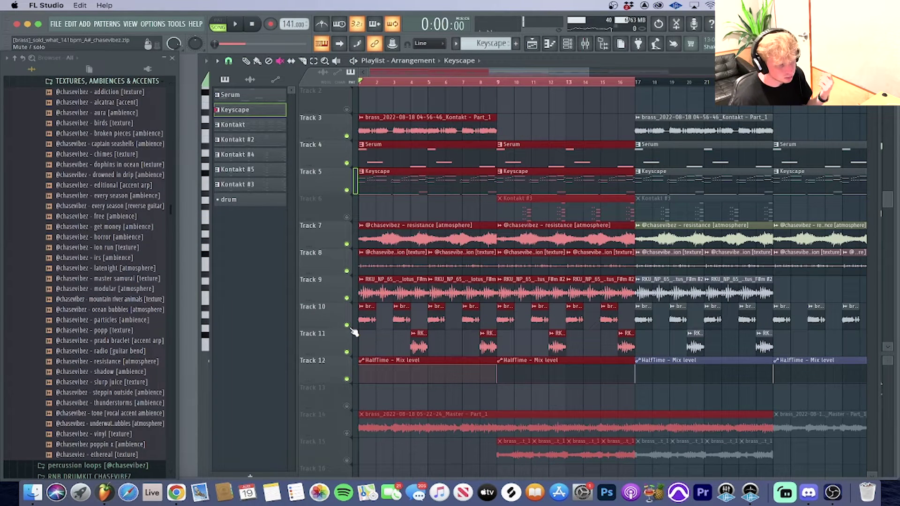
pyautogui.scroll(4, 368, 81)
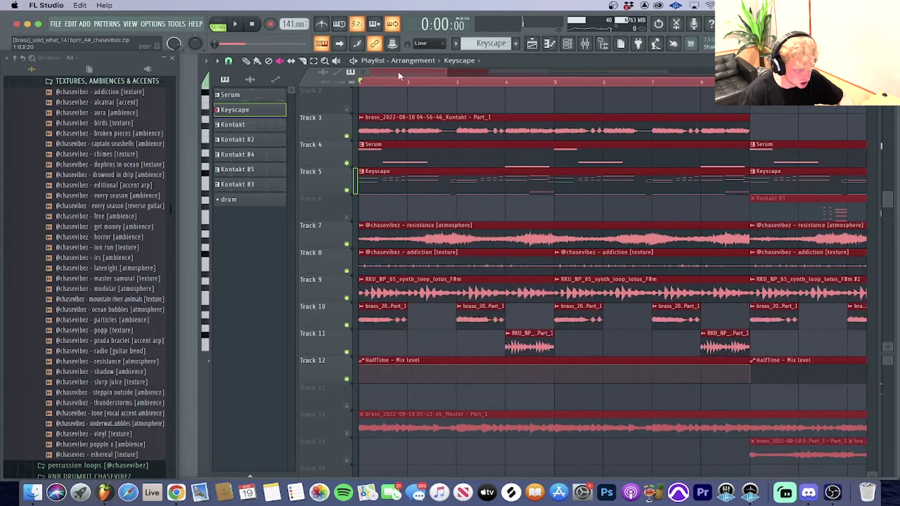
pyautogui.keyDown('ctrl'); pyautogui.click(393, 117); pyautogui.keyUp('ctrl')
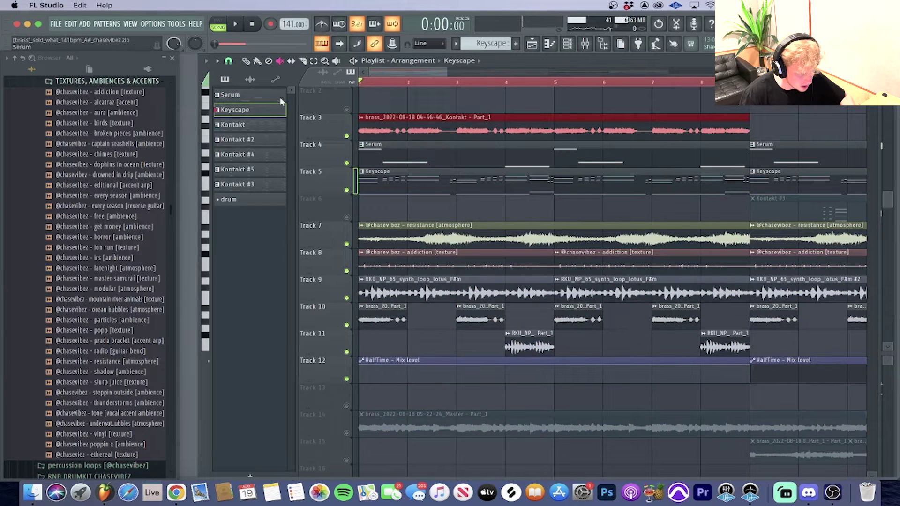
pyautogui.doubleClick(390, 321)
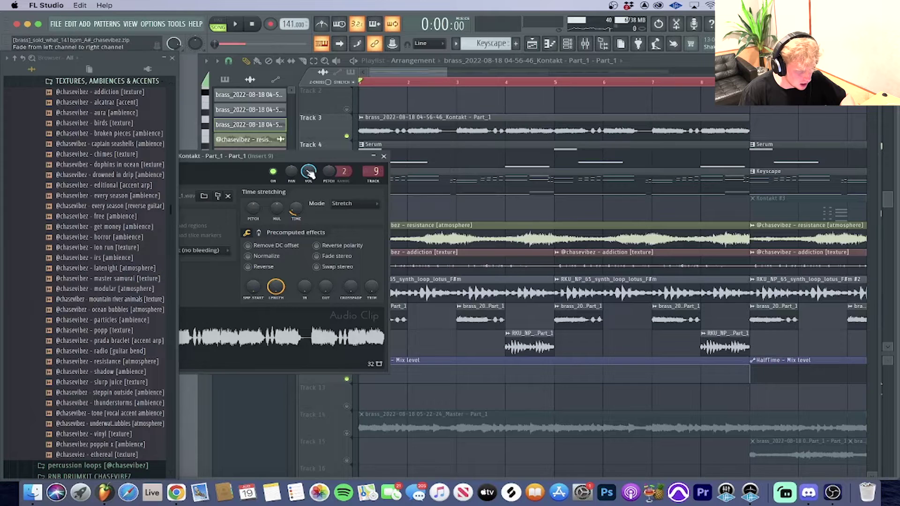
pyautogui.moveTo(299, 156); pyautogui.dragTo(424, 130)
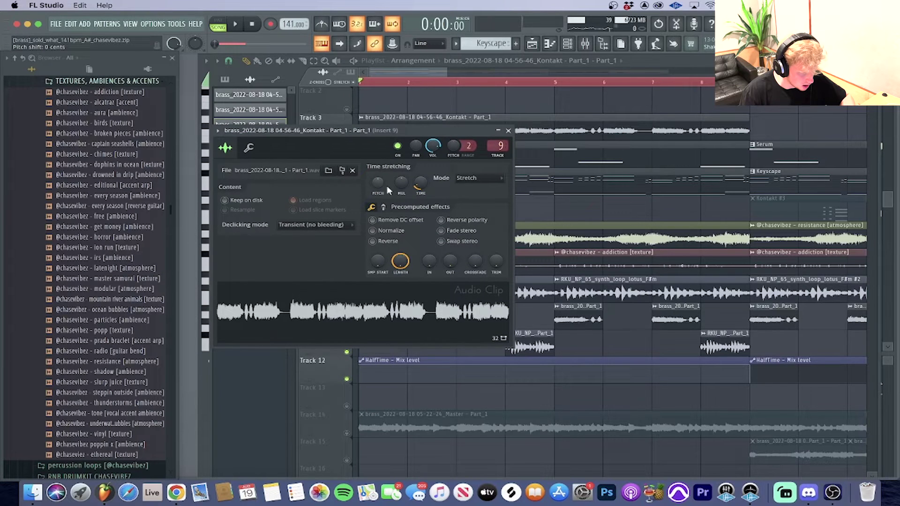
pyautogui.click(510, 131)
pyautogui.doubleClick(415, 321)
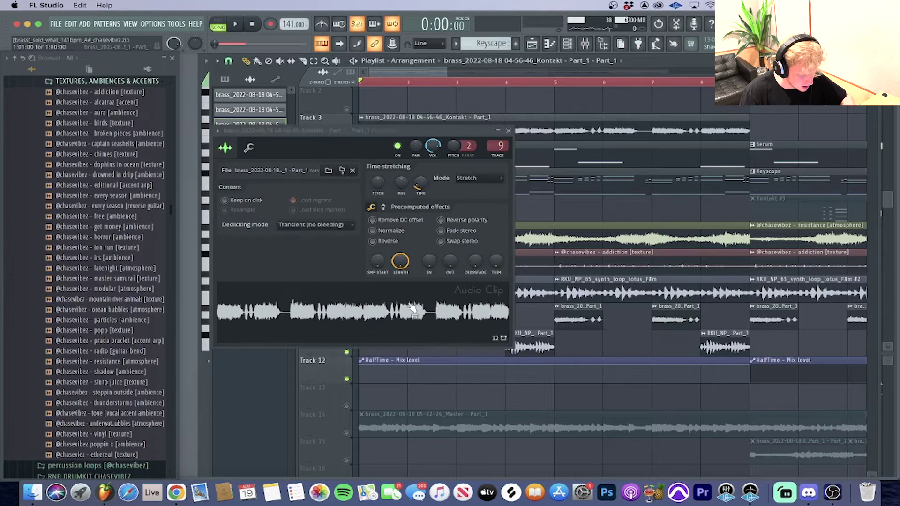
pyautogui.click(509, 131)
# - Play the brass Kontakt clips on Track 10 soloed, adding Tracks 9, 8, 7, 5, 4 and 3 back one by one
pyautogui.press('space')
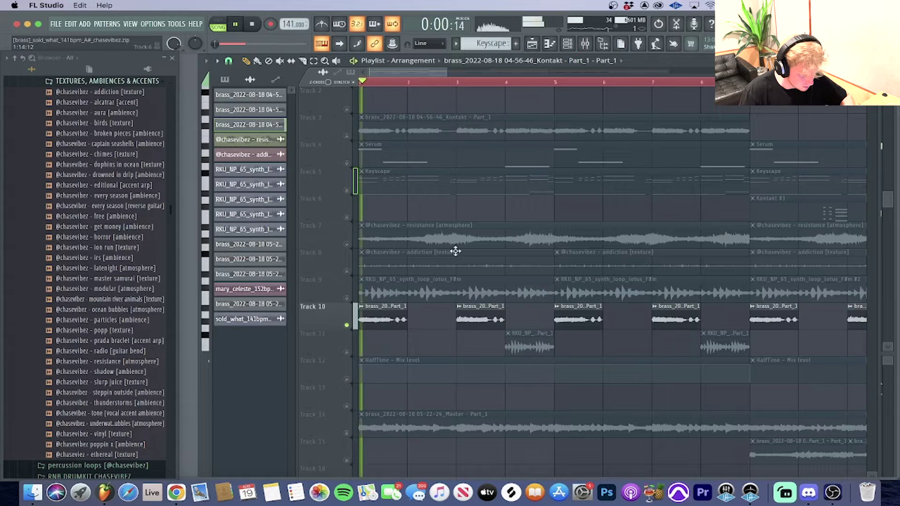
pyautogui.click(346, 298)
pyautogui.click(347, 271)
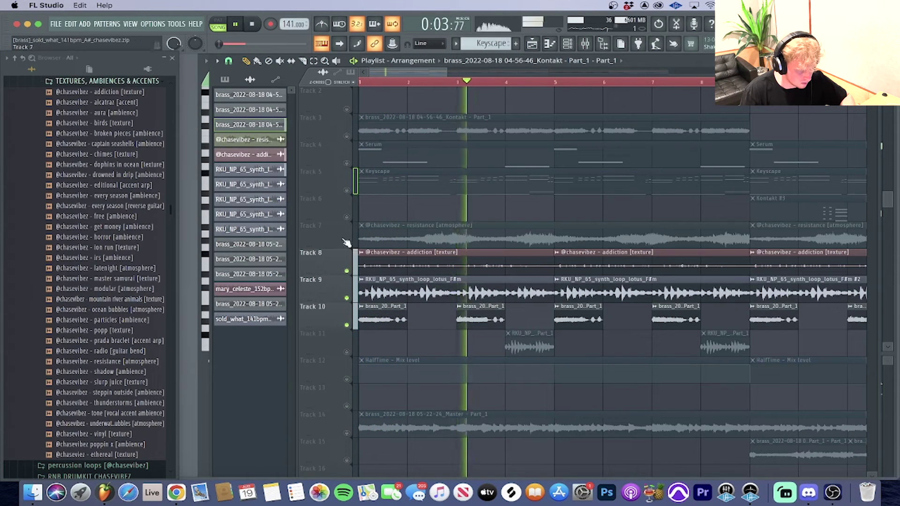
pyautogui.click(347, 245)
pyautogui.click(347, 191)
pyautogui.click(347, 163)
pyautogui.click(347, 136)
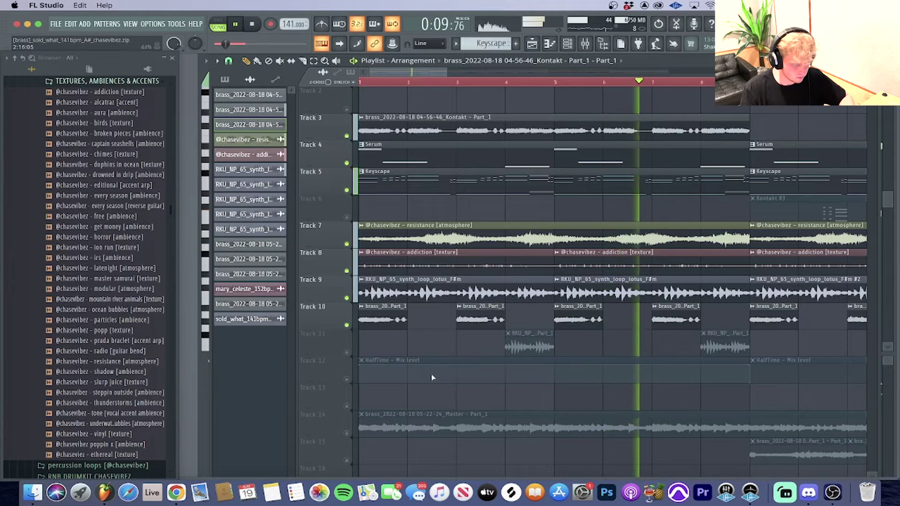
pyautogui.press('space')
# - Unmute the HalfTime automation on Track 12, the RKU_NP clips on Track 11 and the Kontakt patterns on Track 6
pyautogui.click(347, 379)
pyautogui.click(346, 353)
pyautogui.scroll(-1, 457, 335)
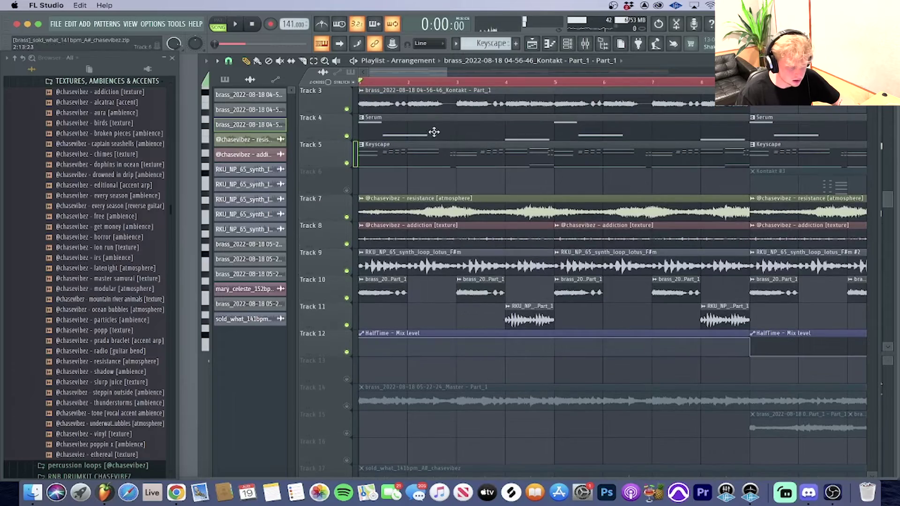
pyautogui.scroll(-5, 415, 87)
pyautogui.scroll(2, 595, 201)
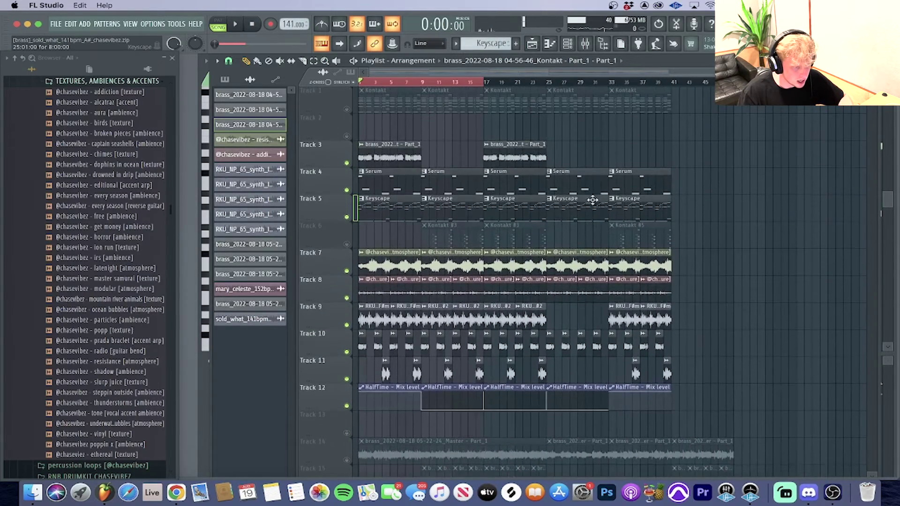
pyautogui.click(347, 244)
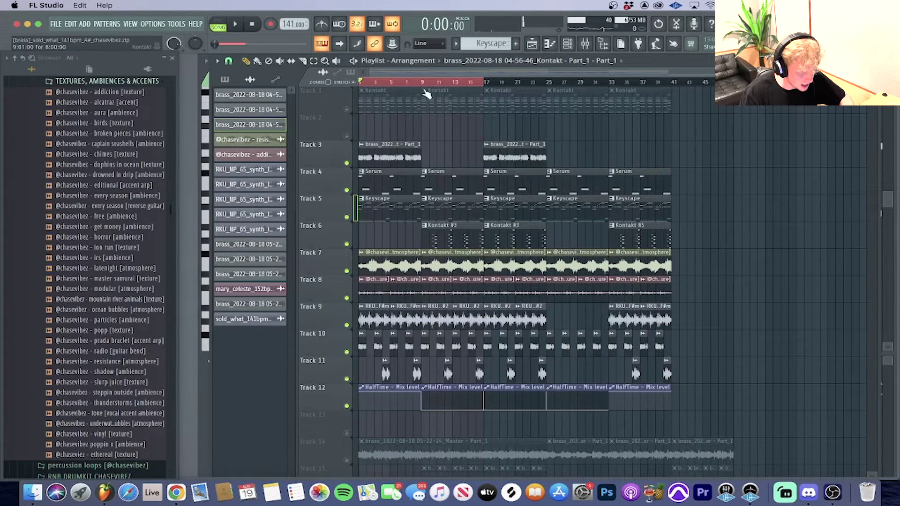
# - Set the playback range to bars 9 to 16, deselect the clips and play the section with the Kontakt #3 pattern
pyautogui.keyDown('ctrl'); pyautogui.click(424, 83); pyautogui.keyUp('ctrl')
pyautogui.scroll(4, 424, 83)
pyautogui.click(422, 83)
pyautogui.moveTo(422, 83)
pyautogui.mouseDown()
pyautogui.moveTo(570, 92)
pyautogui.moveTo(425, 90)
pyautogui.mouseUp()
pyautogui.click(556, 89)
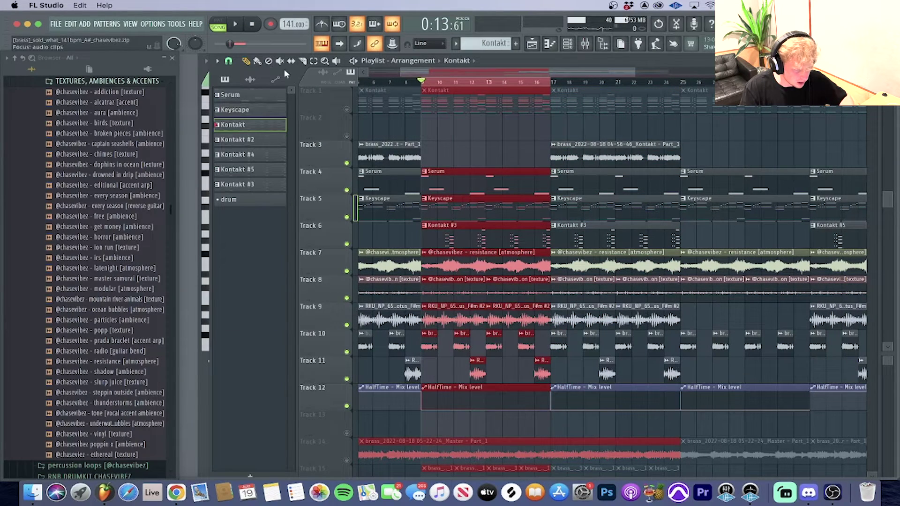
pyautogui.moveTo(479, 159); pyautogui.dragTo(520, 157)
pyautogui.rightClick(530, 160)
pyautogui.press('space')
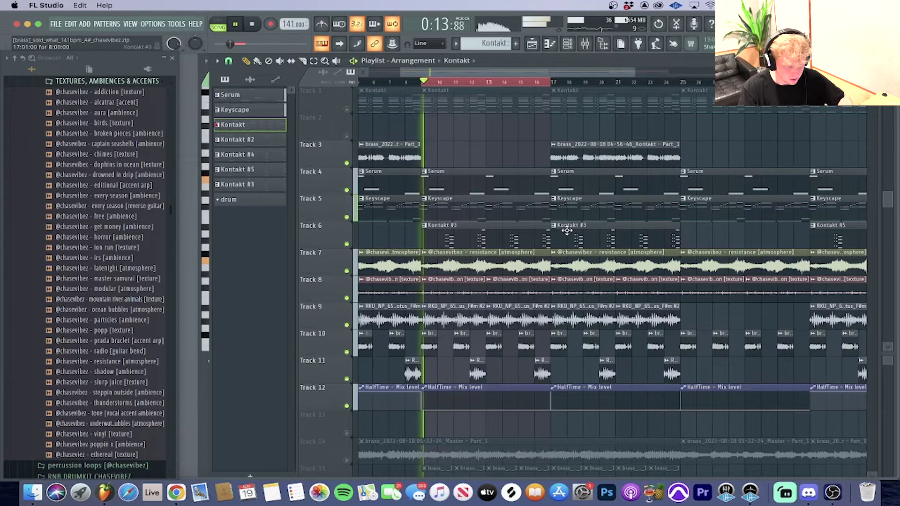
# - Open the Kontakt #3 pattern from Track 6 in the piano roll and review its chord notes during playback
pyautogui.doubleClick(516, 237)
pyautogui.press('space')
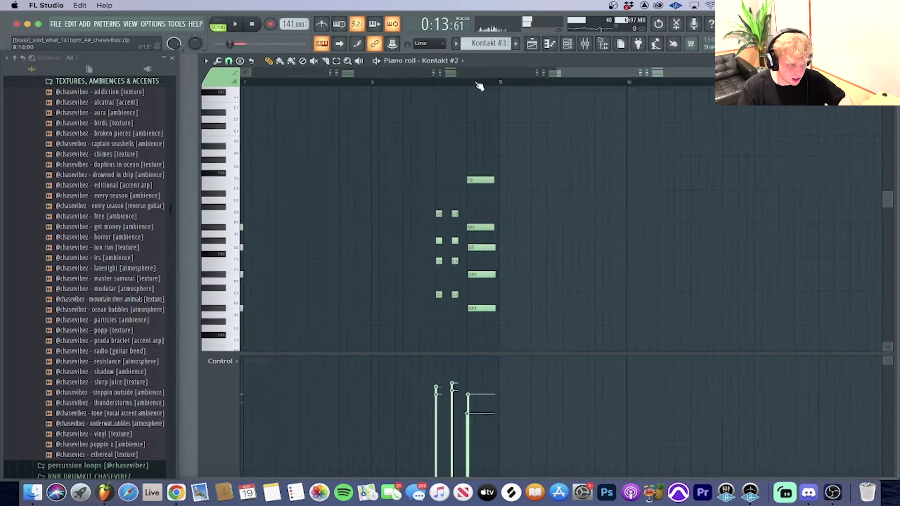
pyautogui.scroll(-2, 590, 186)
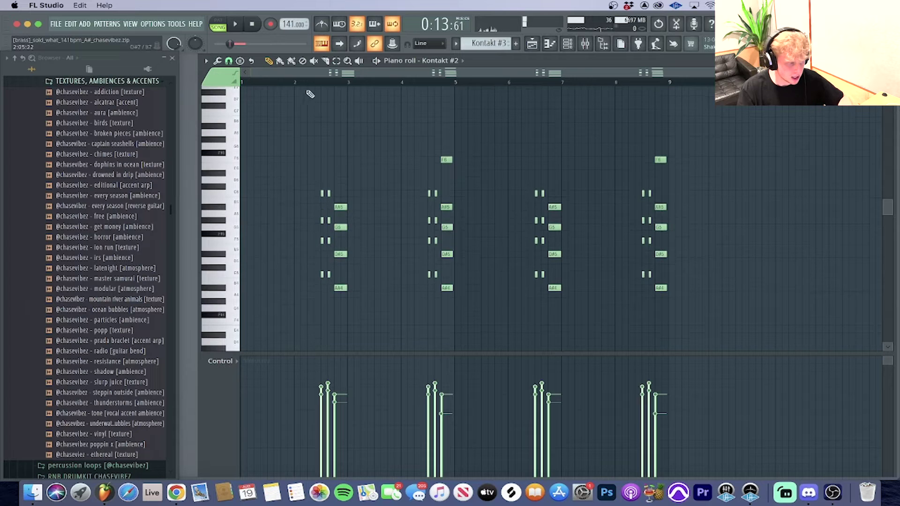
pyautogui.scroll(4, 308, 87)
pyautogui.press('space')
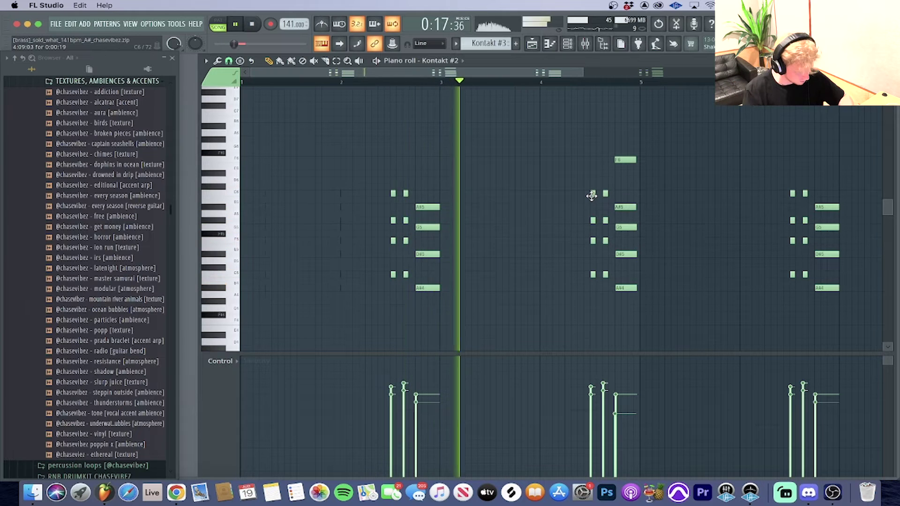
pyautogui.scroll(-1, 627, 84)
pyautogui.scroll(-1, 626, 85)
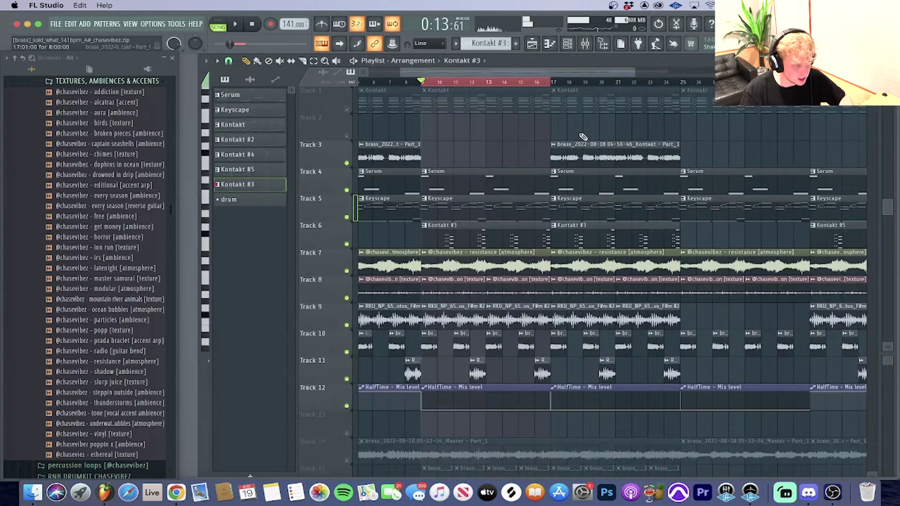
# - Clear the time selection and play the full arrangement from bar 16 to about bar 24
pyautogui.scroll(-2, 543, 74)
pyautogui.rightClick(547, 83)
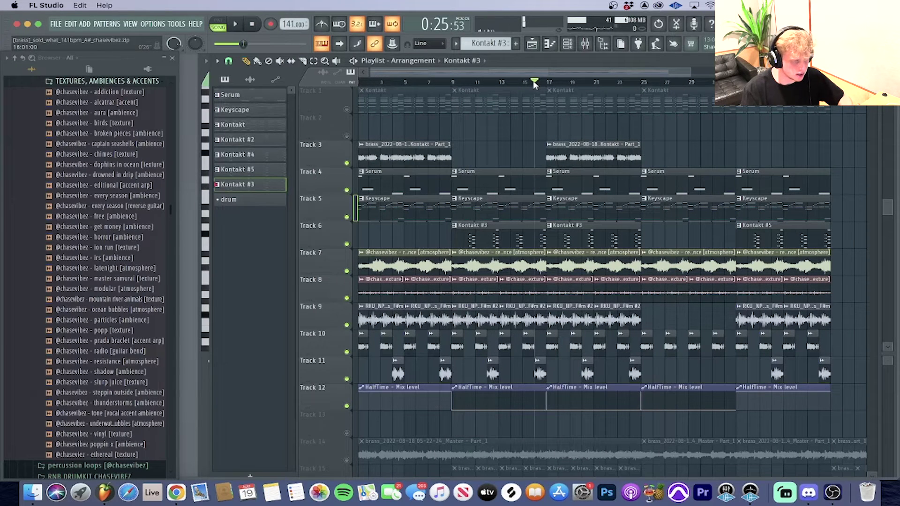
pyautogui.press('space')
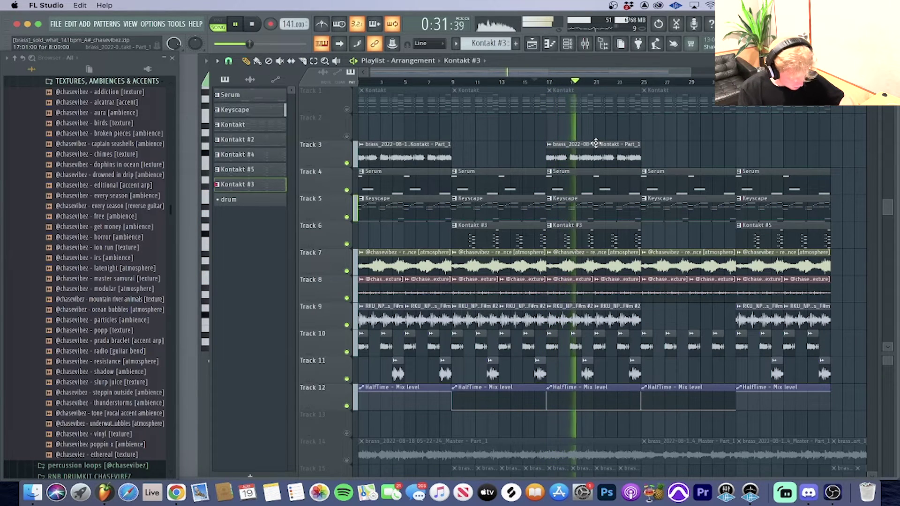
pyautogui.scroll(-4, 635, 85)
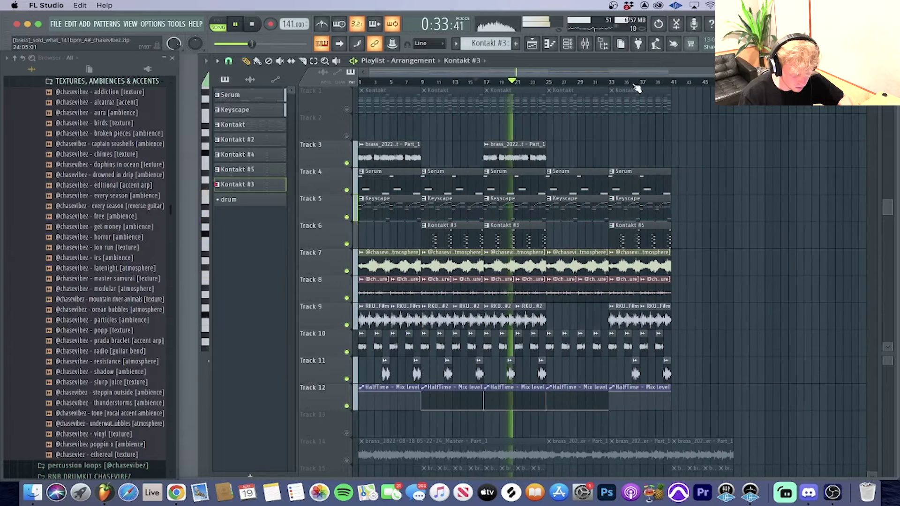
pyautogui.scroll(-1, 691, 187)
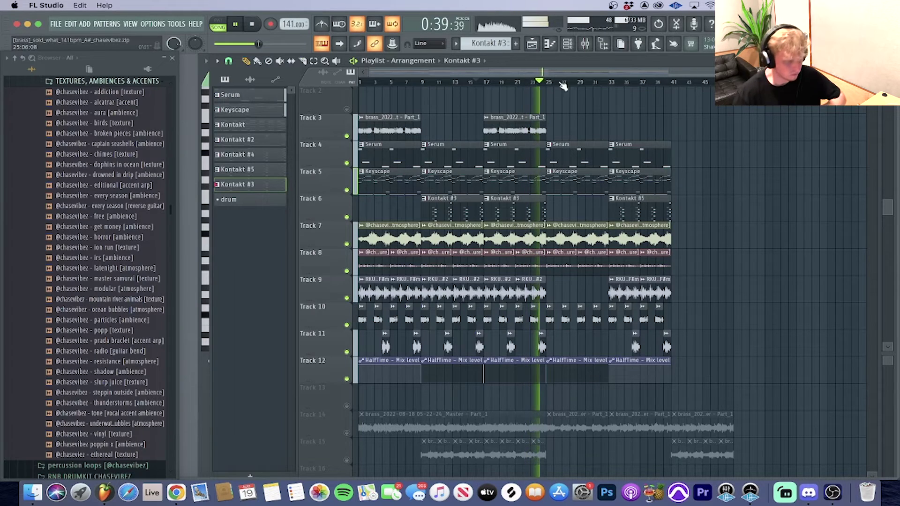
pyautogui.press('space')
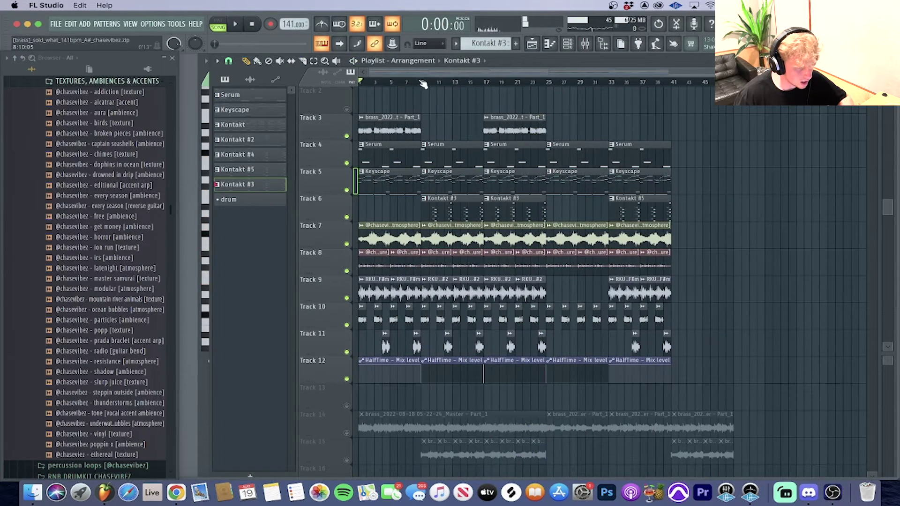
# - Mark bars 9 to 24 of the arrangement, then select bars 25 to 40 and play that section
pyautogui.moveTo(360, 84); pyautogui.dragTo(522, 87)
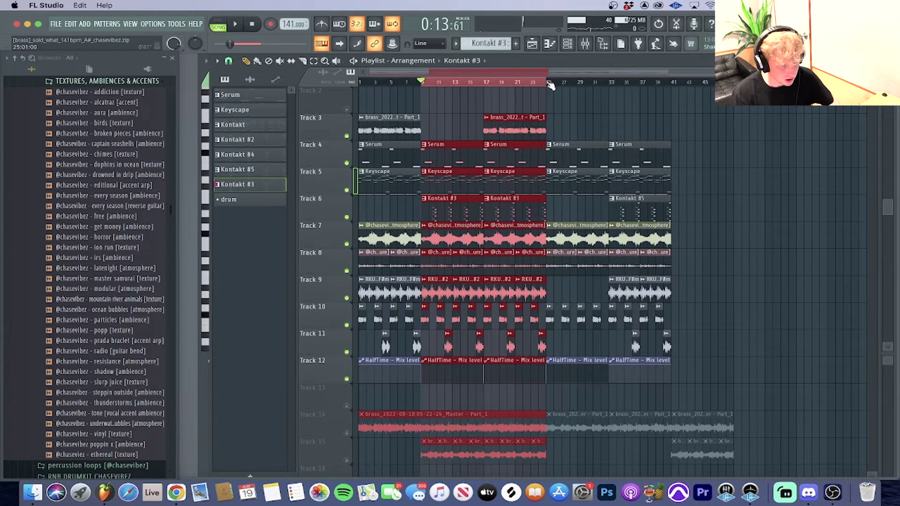
pyautogui.moveTo(549, 84); pyautogui.dragTo(674, 89)
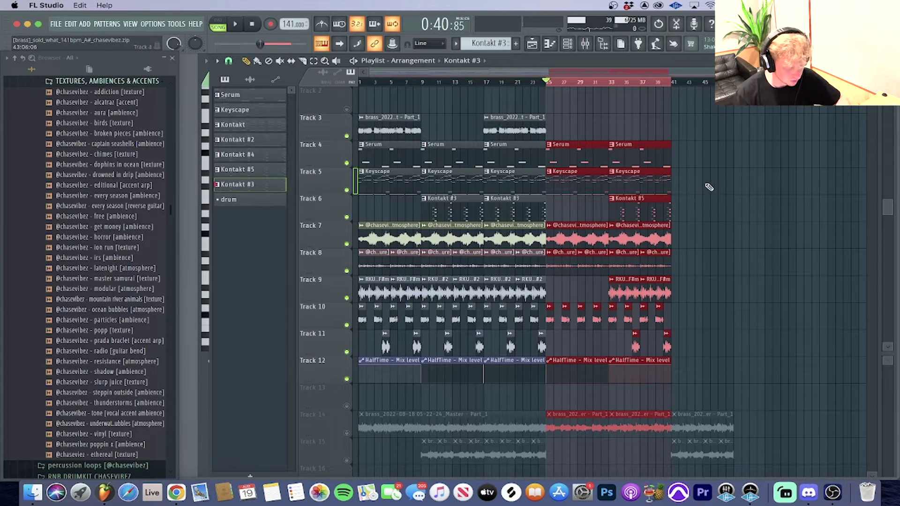
pyautogui.press('space')
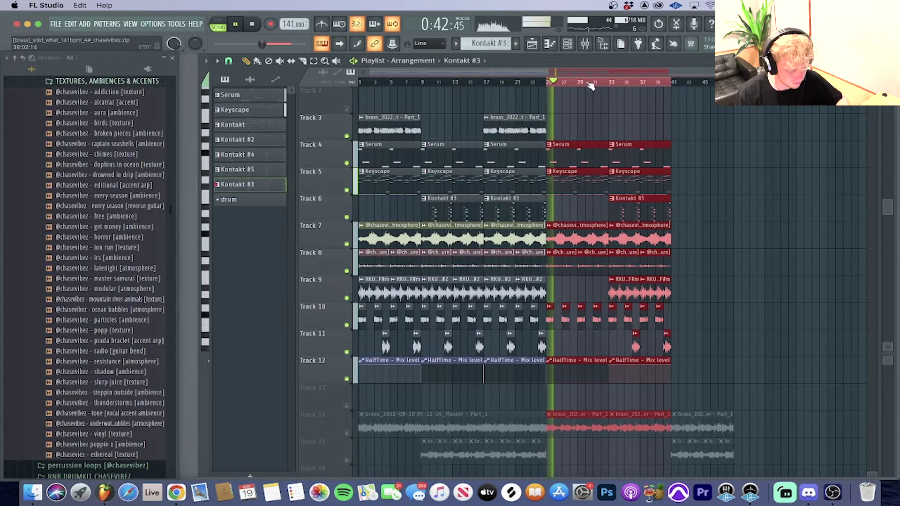
# - Clear the time selection, play the full arrangement from bar 25 and stop after several bars
pyautogui.rightClick(588, 83)
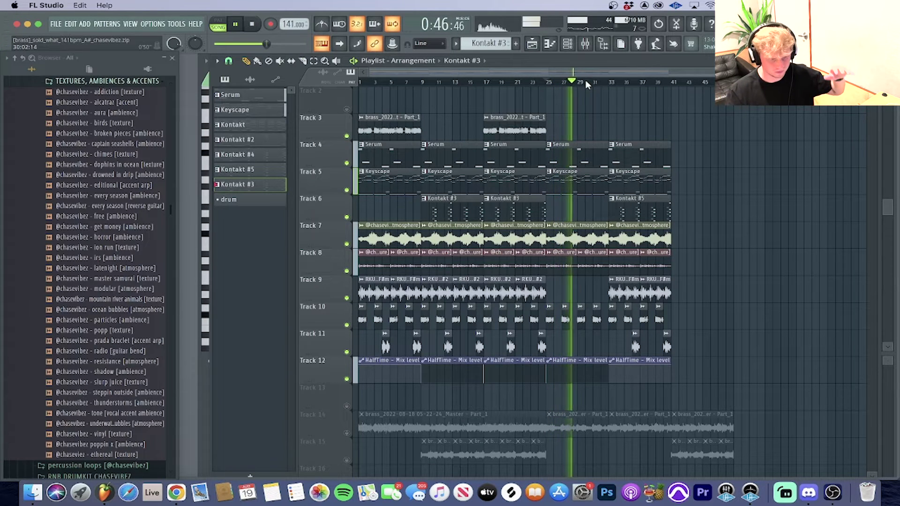
pyautogui.scroll(-2, 717, 201)
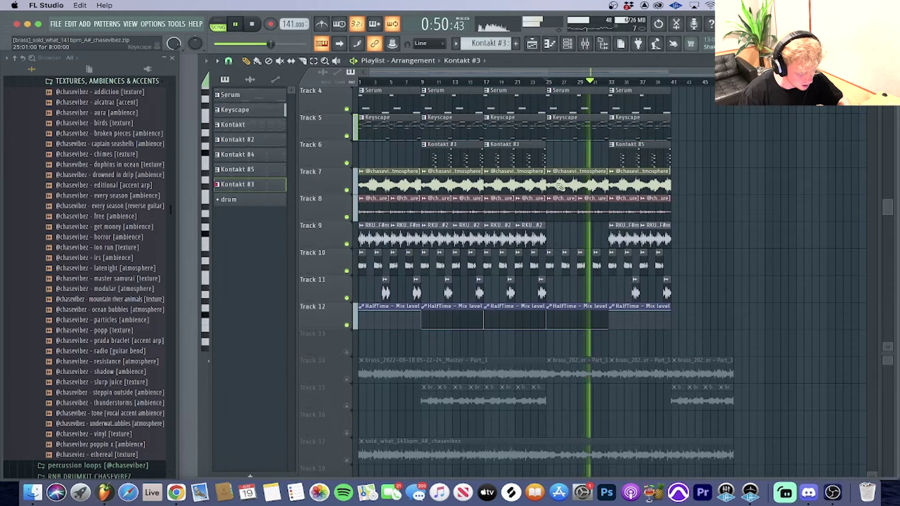
pyautogui.press('space')
# - Isolate Tracks 14 and 15, leaving the other tracks silent, and unmute their resampled brass audio clips
pyautogui.rightClick(347, 378)
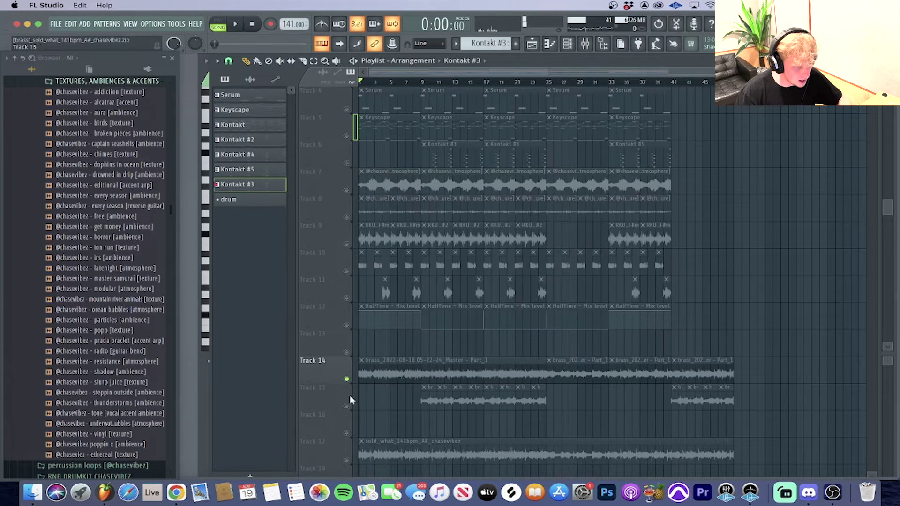
pyautogui.click(347, 407)
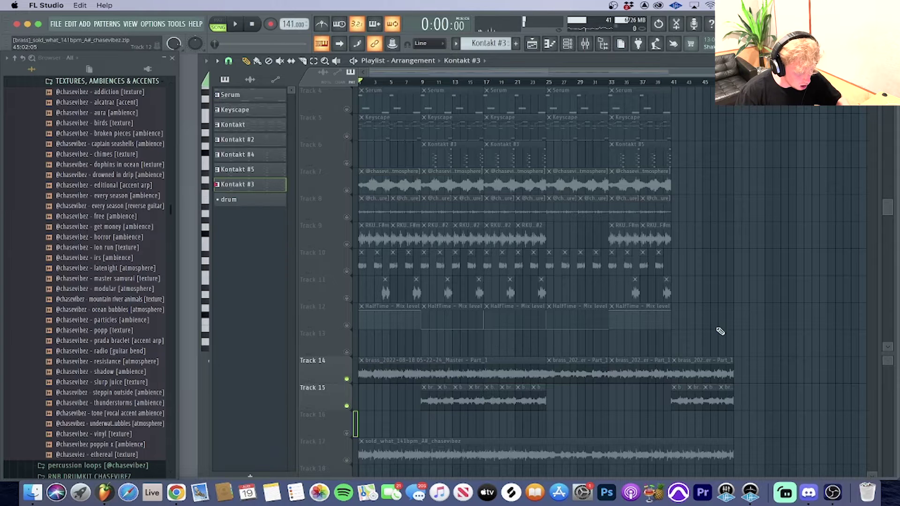
pyautogui.moveTo(721, 331); pyautogui.dragTo(346, 86)
pyautogui.scroll(-2, 494, 277)
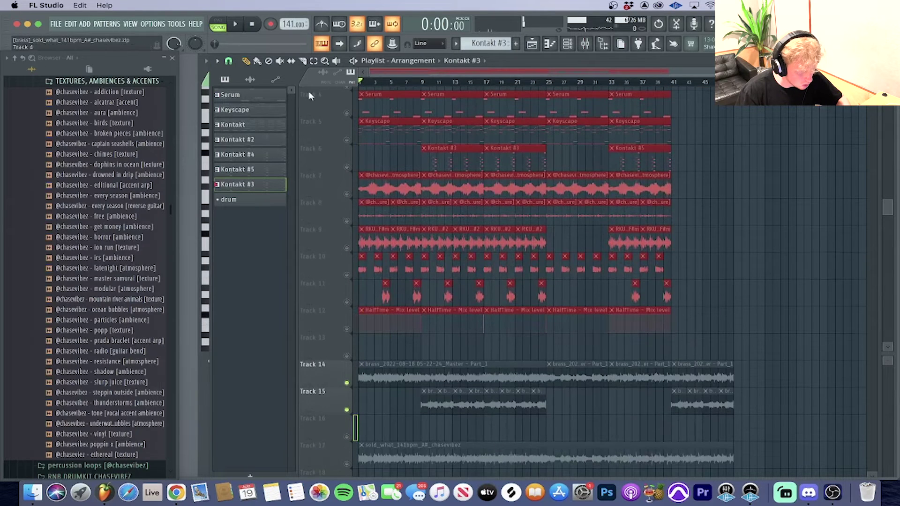
pyautogui.click(617, 373)
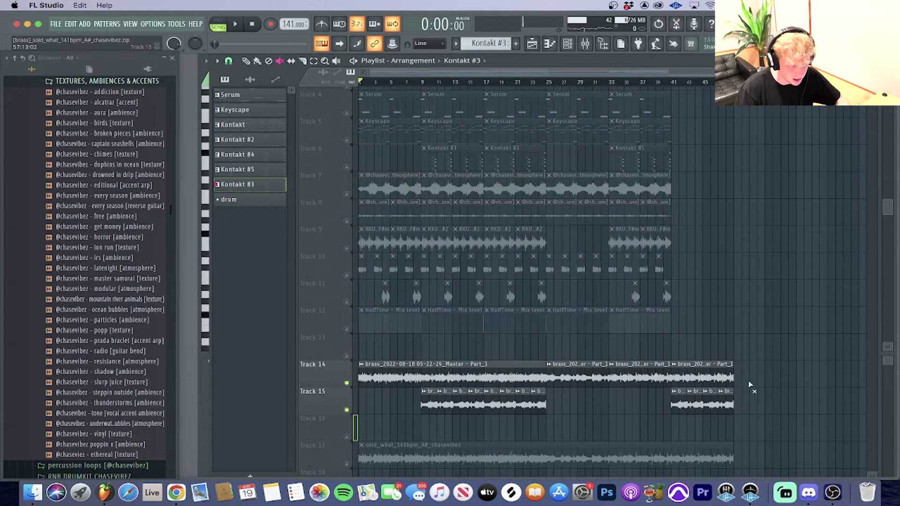
# - Play the resampled brass clips from the start and review the Track 14 clip's pitch and time-stretching settings
pyautogui.scroll(-1, 749, 384)
pyautogui.scroll(3, 403, 83)
pyautogui.press('space')
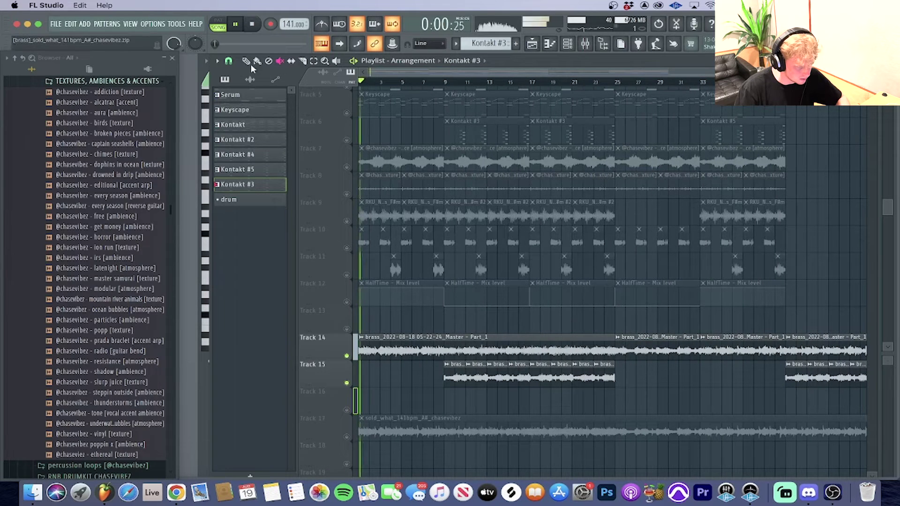
pyautogui.click(248, 61)
pyautogui.doubleClick(558, 340)
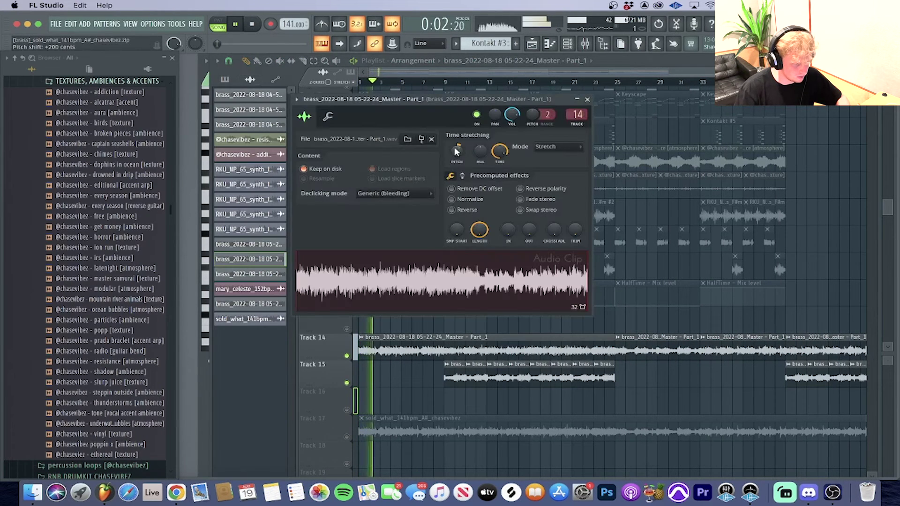
pyautogui.press('space')
pyautogui.click(587, 100)
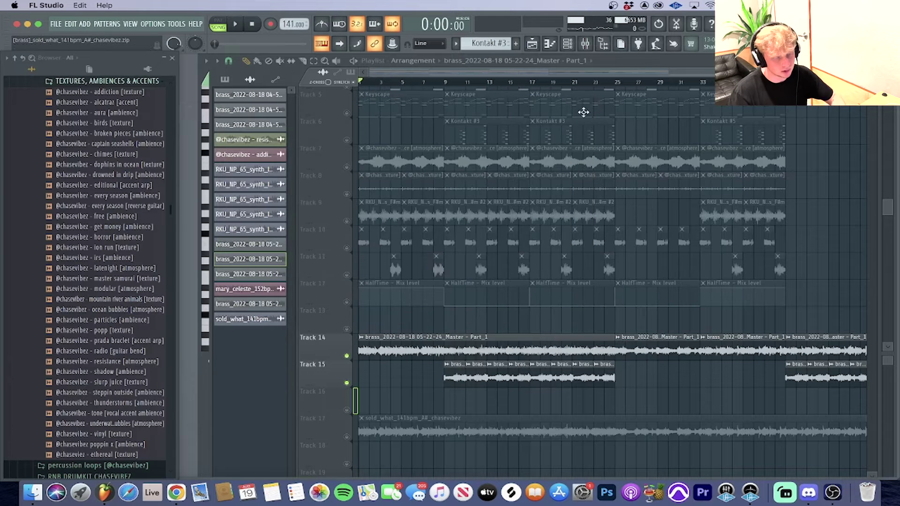
# - Review the Keyscape pattern's notes in the piano roll, then return to the playlist and play the resampled brass clips briefly
pyautogui.doubleClick(407, 109)
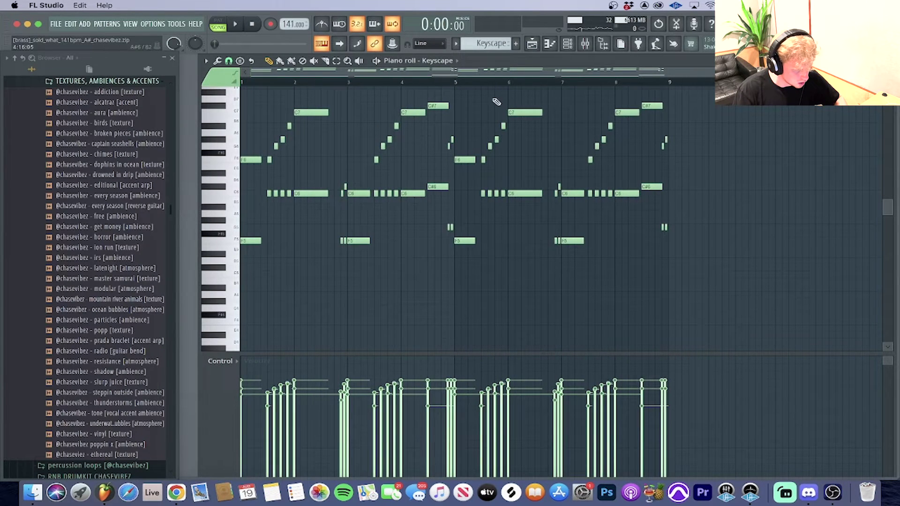
pyautogui.click(538, 42)
pyautogui.press('space')
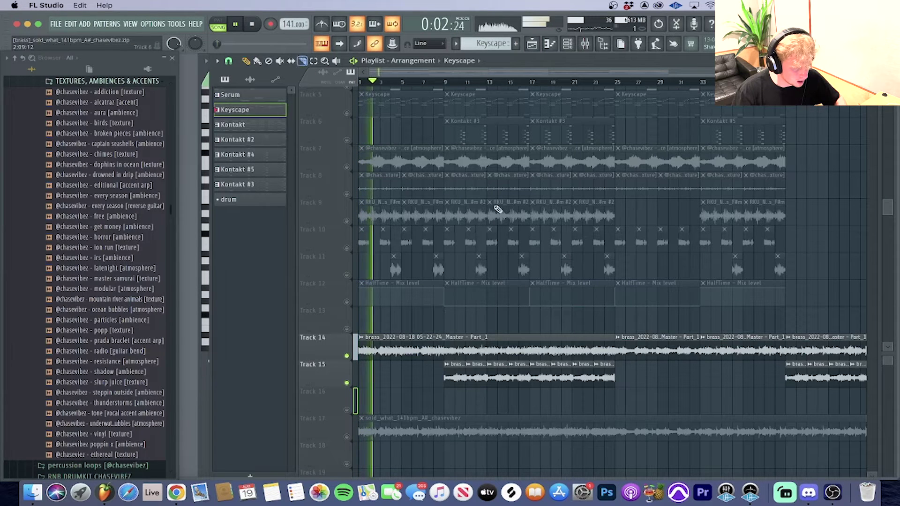
pyautogui.press('space')
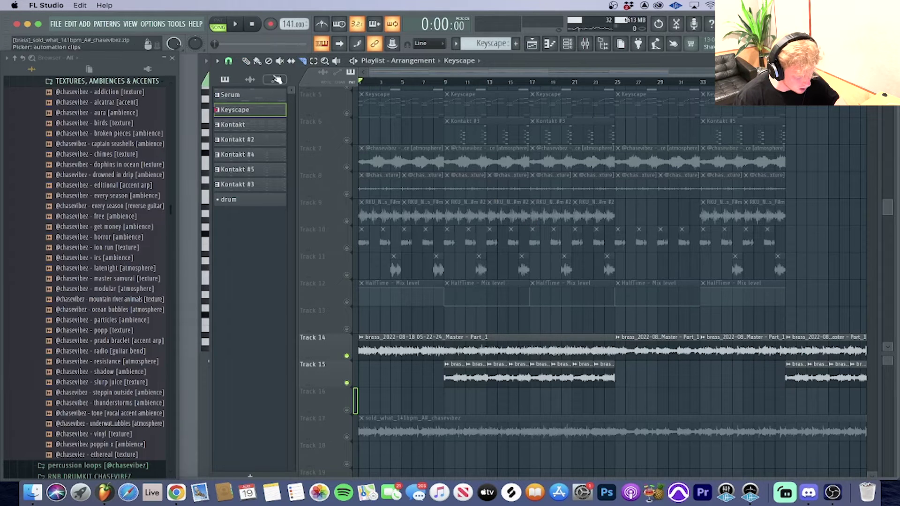
# - Select the Track 14 brass clip at bar 25 and briefly play the arrangement from there
pyautogui.click(663, 338)
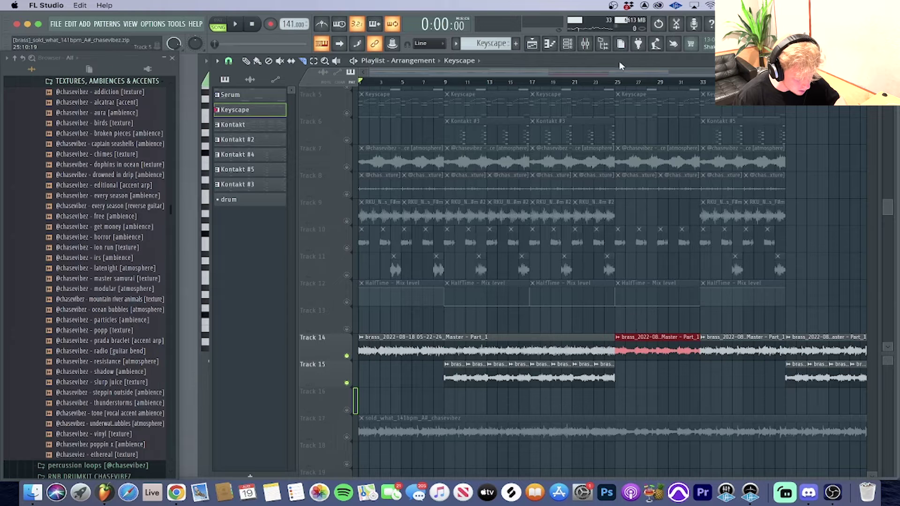
pyautogui.click(616, 84)
pyautogui.press('space')
pyautogui.click(246, 62)
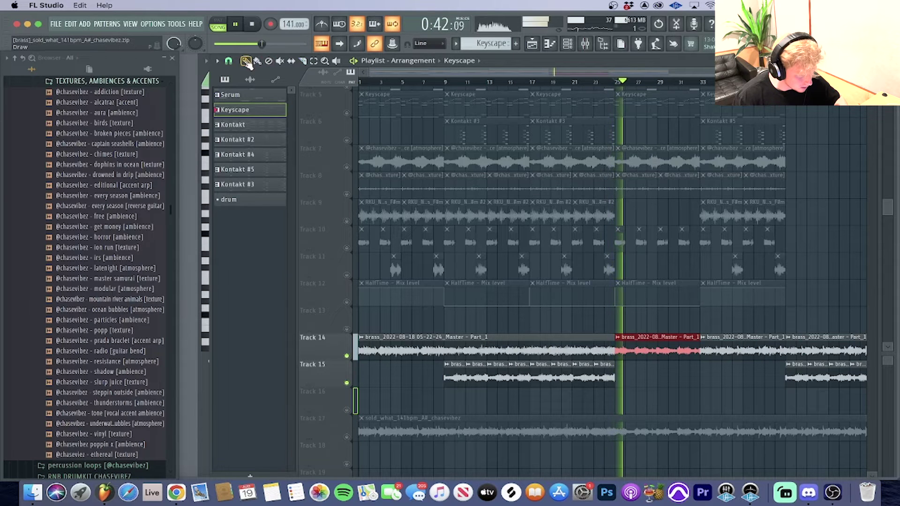
pyautogui.press('space')
# - Copy the Track 14 brass clip at bar 25 to Track 16, enable that track and show the Make unique as sample option
pyautogui.moveTo(662, 348)
pyautogui.mouseDown()
pyautogui.moveTo(651, 407)
pyautogui.moveTo(642, 334)
pyautogui.mouseUp()
pyautogui.click(347, 410)
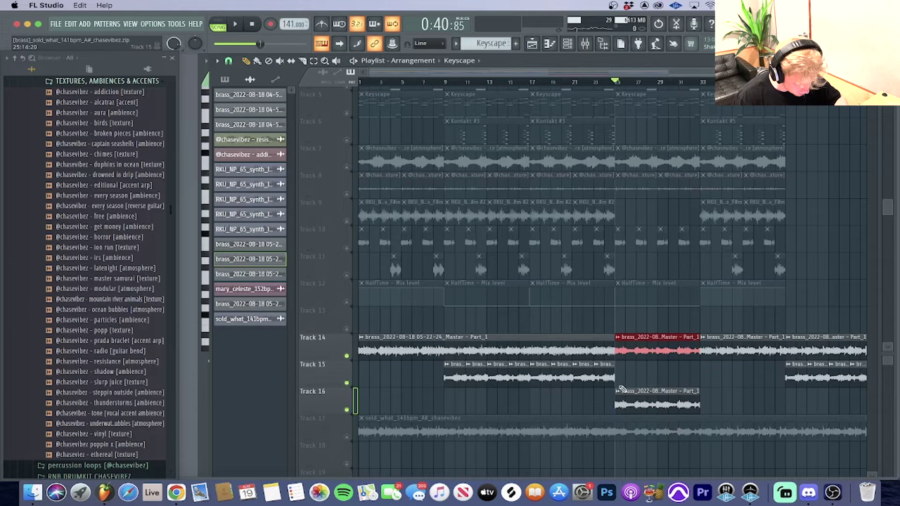
pyautogui.click(627, 389)
pyautogui.click(620, 395)
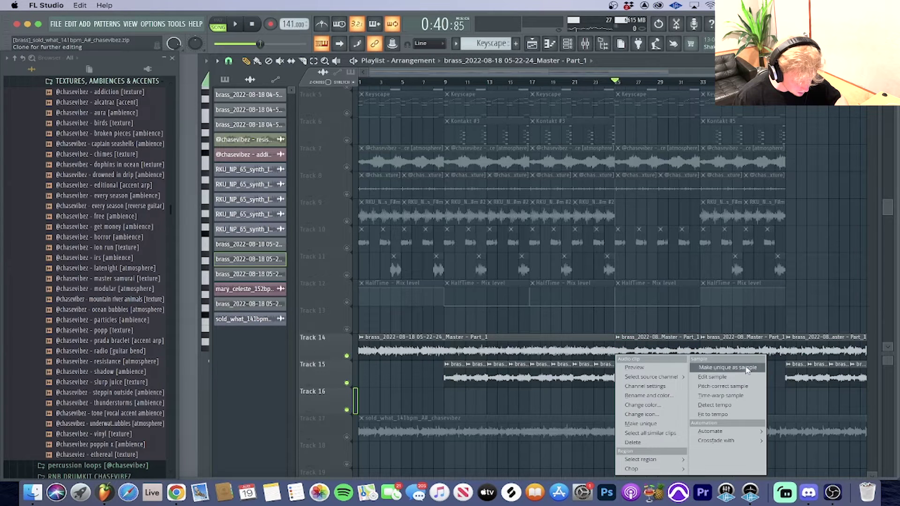
pyautogui.click(746, 369)
# - Try the Reverse option on the brass sample, switch it off again and delete the copied clip from Track 16
pyautogui.click(480, 211)
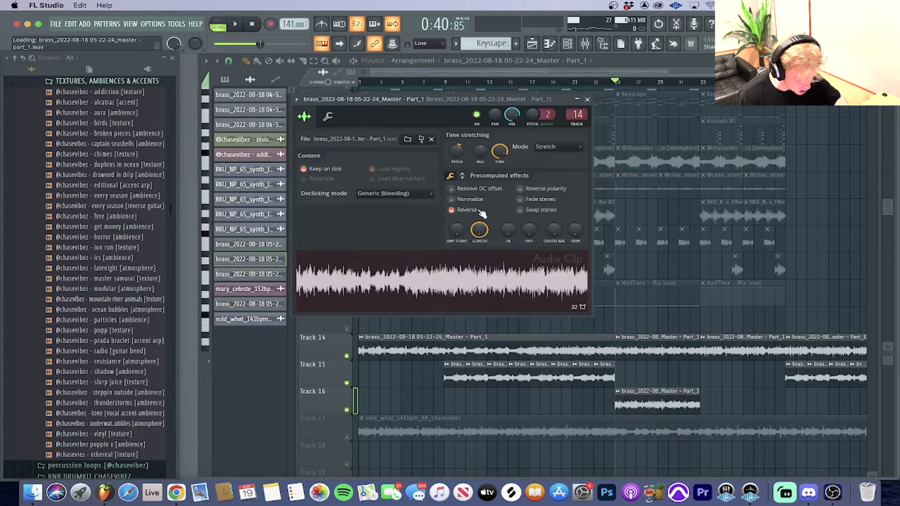
pyautogui.click(481, 212)
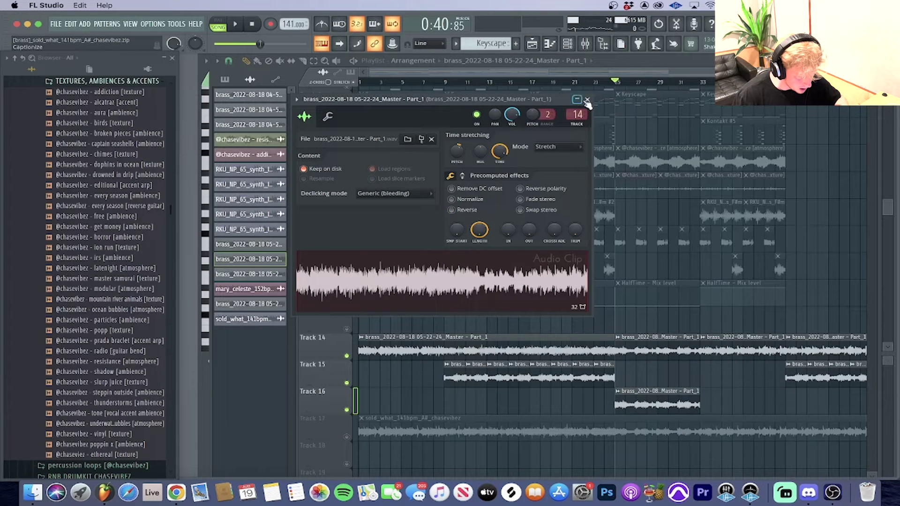
pyautogui.click(587, 100)
pyautogui.keyDown('super'); pyautogui.click(681, 401); pyautogui.keyUp('super')
pyautogui.press('Delete')
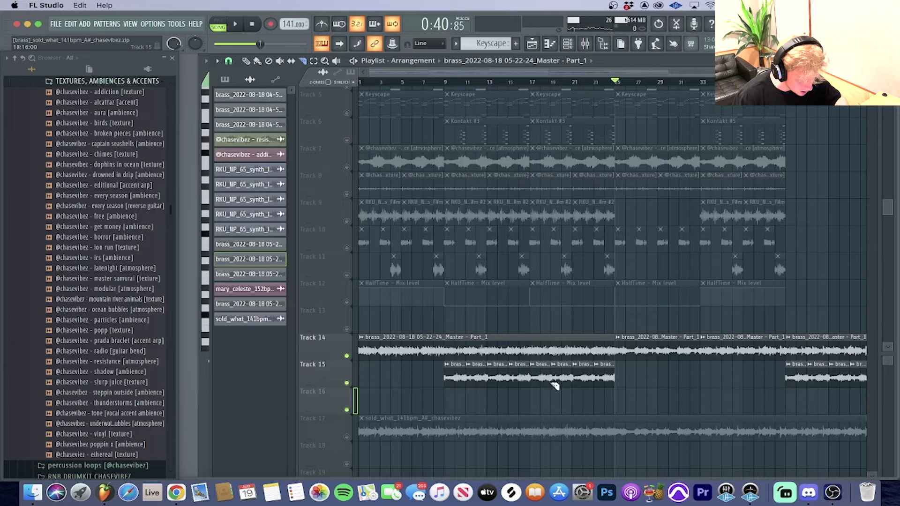
# - Try rearranging the chopped brass sample by moving several two-bar clips from Track 15 onto Track 16 in a different order
pyautogui.click(246, 61)
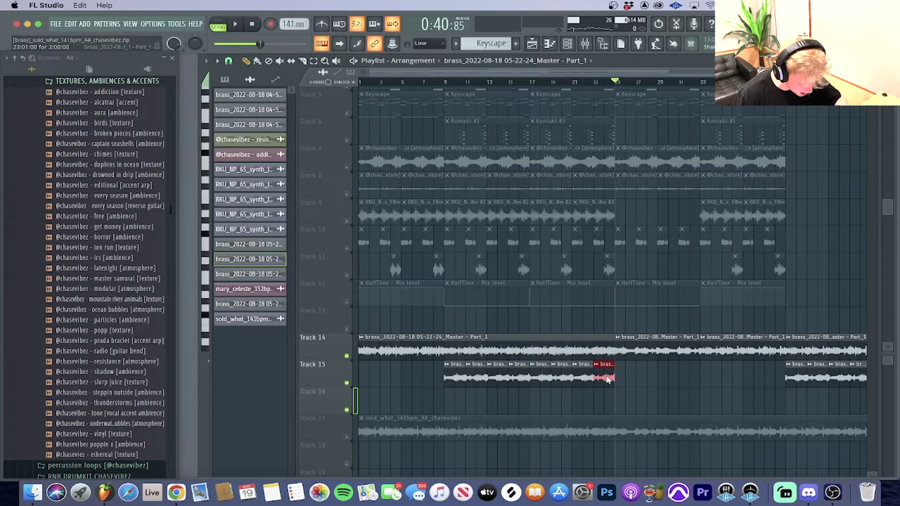
pyautogui.moveTo(608, 380); pyautogui.dragTo(543, 413)
pyautogui.moveTo(584, 382); pyautogui.dragTo(583, 409)
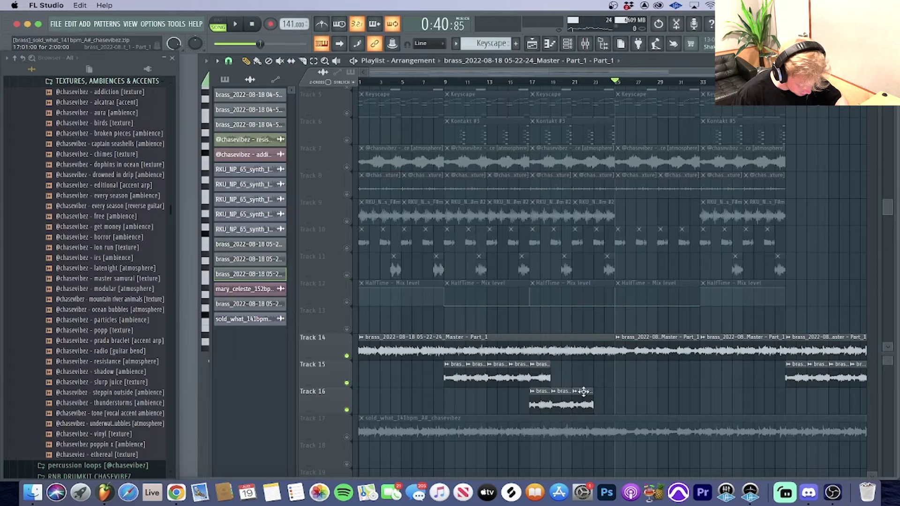
pyautogui.moveTo(544, 380); pyautogui.dragTo(611, 412)
pyautogui.moveTo(623, 413); pyautogui.dragTo(546, 398)
# - Undo the clip moves so the chopped brass clips are back in their original order on Track 15
pyautogui.press('super+z')
pyautogui.press('super+z')
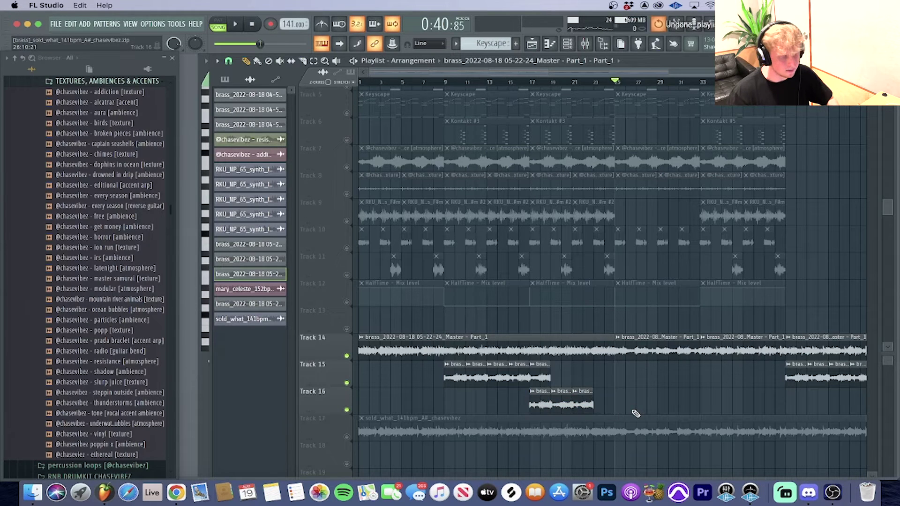
pyautogui.press('super+z')
pyautogui.press('super+z')
pyautogui.press('super+z')
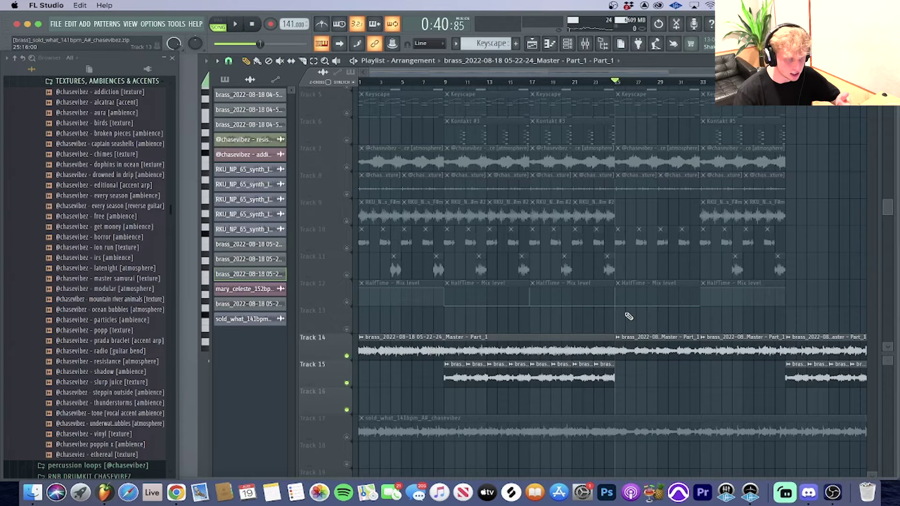
# - Solo Track 15, review its chopped clip's pitch and Reverse settings, and play the track from bar 9
pyautogui.rightClick(347, 383)
pyautogui.click(446, 81)
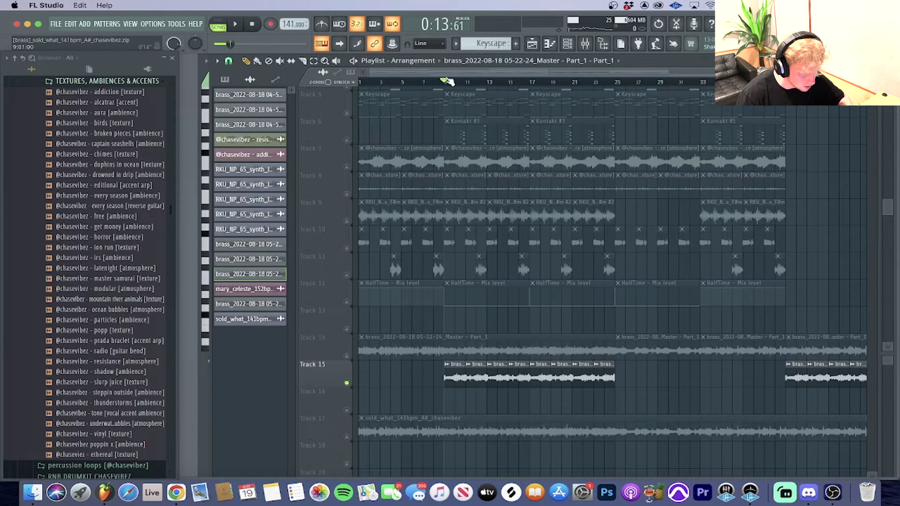
pyautogui.doubleClick(483, 377)
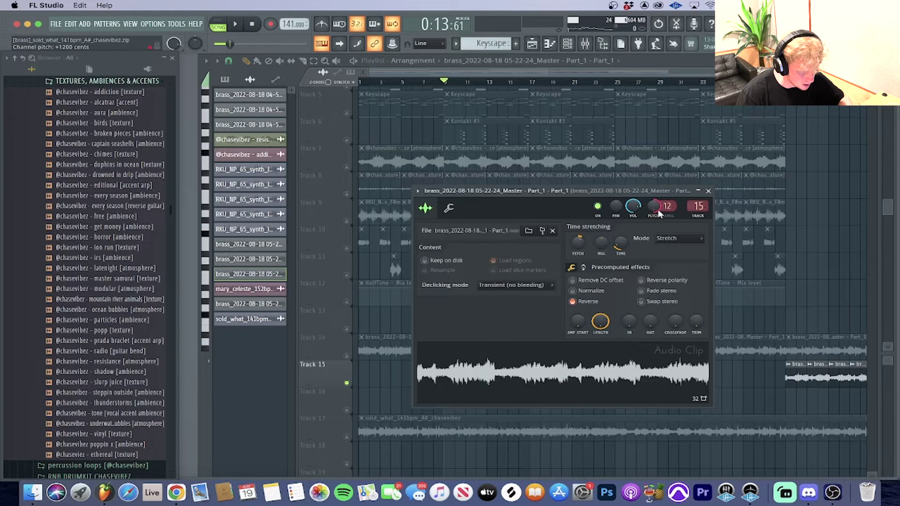
pyautogui.click(709, 191)
pyautogui.press('space')
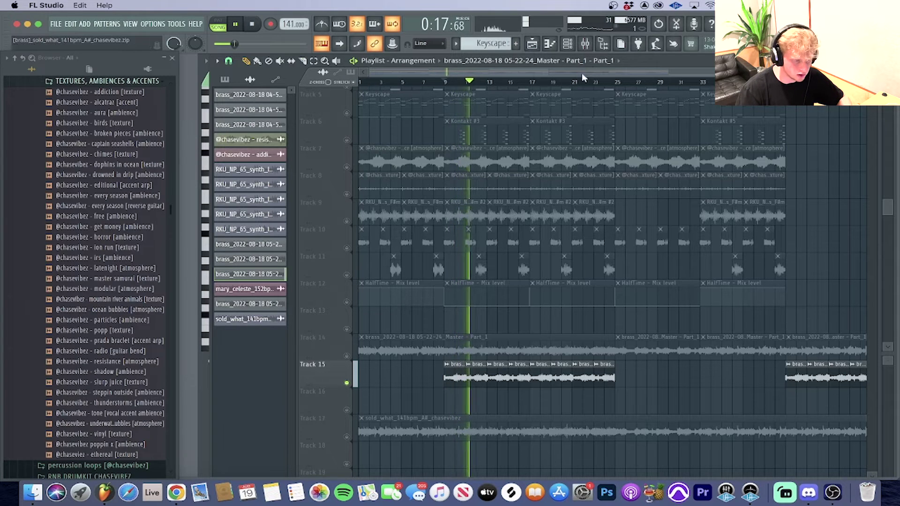
# - Stop playback, show mixer insert 15 and inspect its Fruity parametric EQ 2 curve and HalfTime settings
pyautogui.click(585, 44)
pyautogui.press('space')
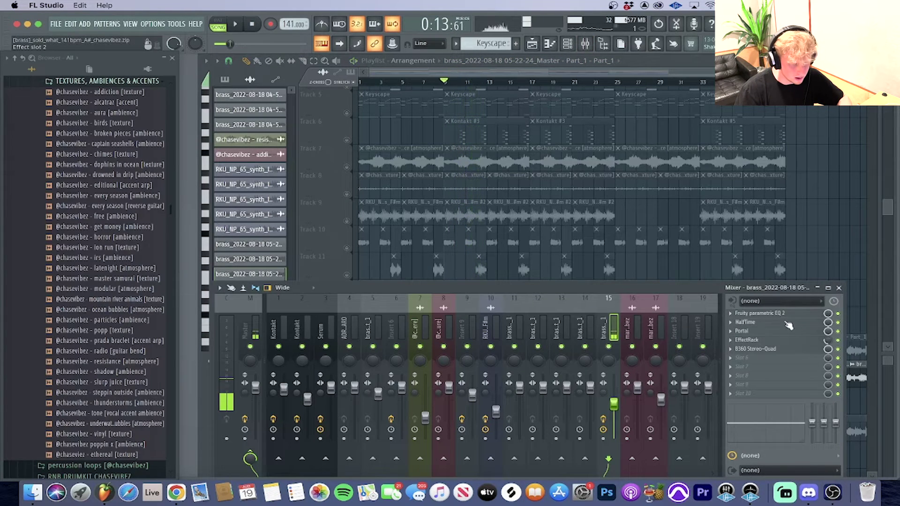
pyautogui.click(774, 314)
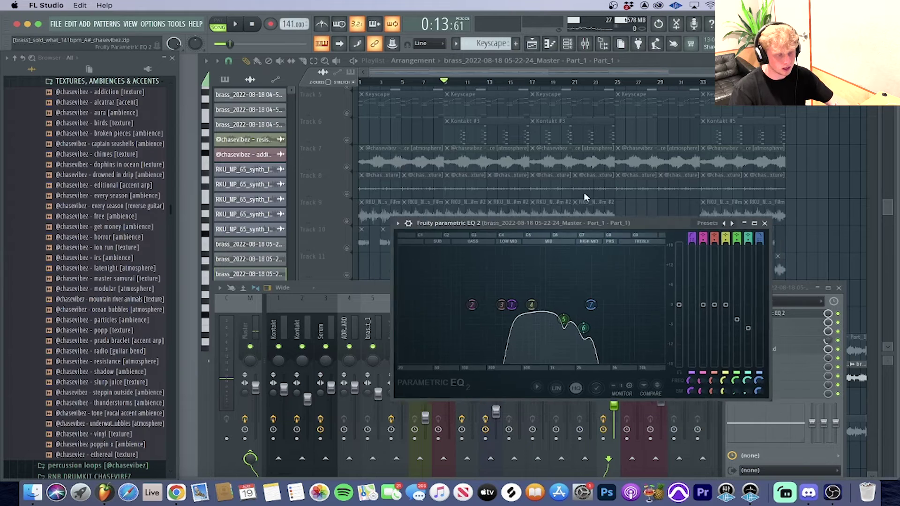
pyautogui.moveTo(610, 223); pyautogui.dragTo(454, 117)
pyautogui.click(765, 322)
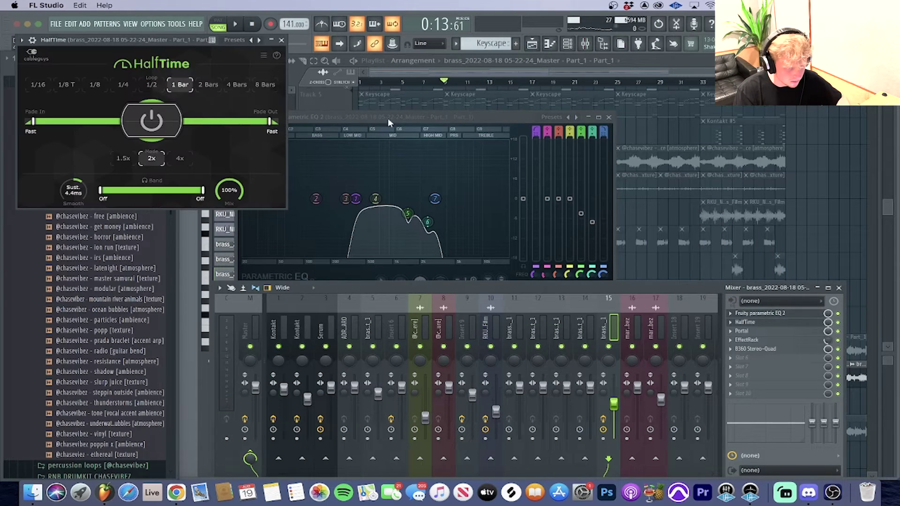
# - Inspect the Portal effect on insert 15, browse its preset banks around Sharpened Crystals and close the effect
pyautogui.click(763, 331)
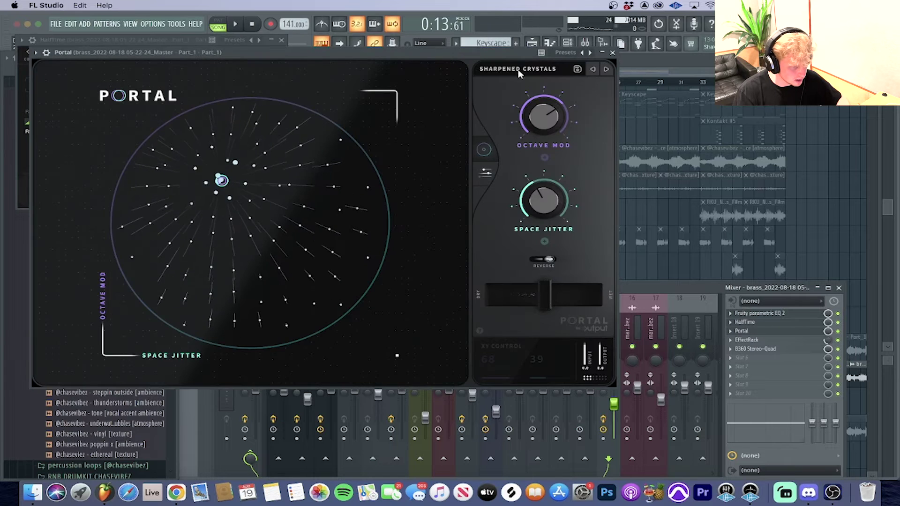
pyautogui.click(535, 72)
pyautogui.scroll(-5, 206, 187)
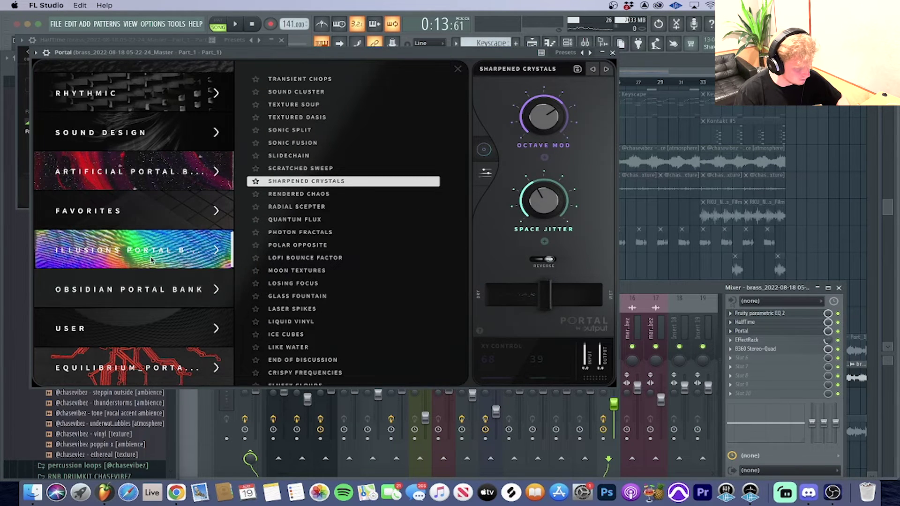
pyautogui.click(613, 53)
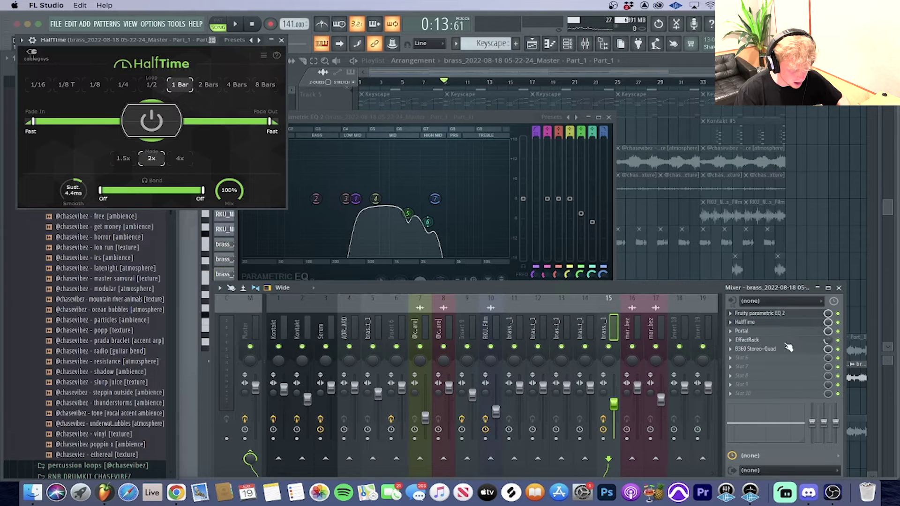
# - Look up the EffectRack preset Spinning About among the Modulation presets, close the rack and inspect the B360 Stereo-Quad settings
pyautogui.click(786, 343)
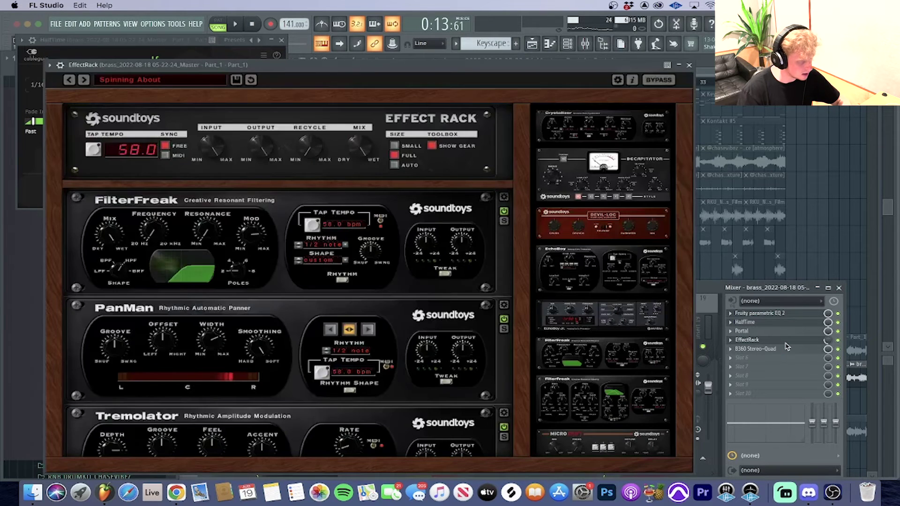
pyautogui.click(195, 80)
pyautogui.moveTo(183, 124)
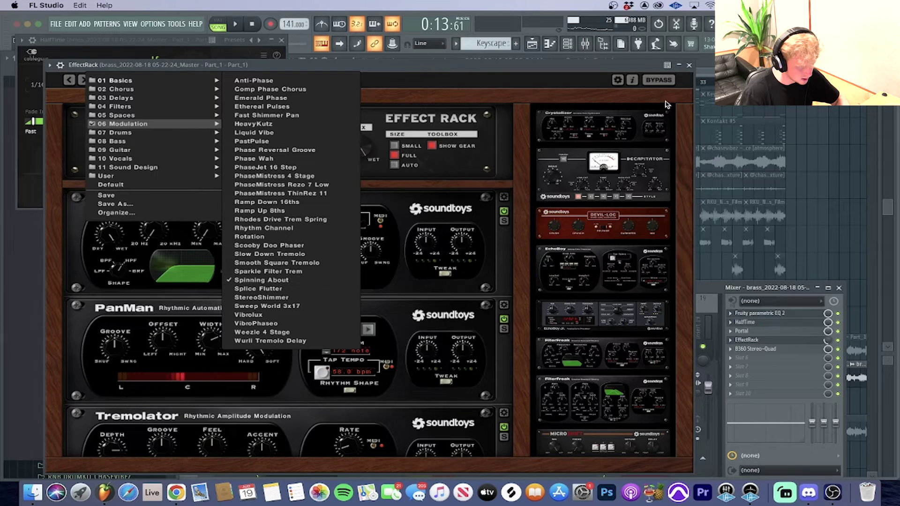
pyautogui.click(690, 65)
pyautogui.click(786, 350)
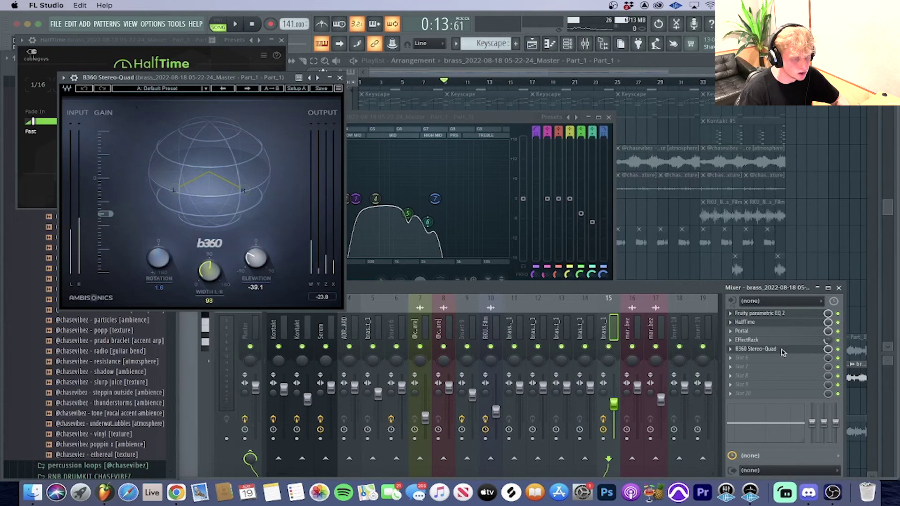
# - Move the B360 Stereo-Quad window aside and close it together with the mixer to uncover the playlist
pyautogui.moveTo(224, 79); pyautogui.dragTo(511, 82)
pyautogui.click(623, 81)
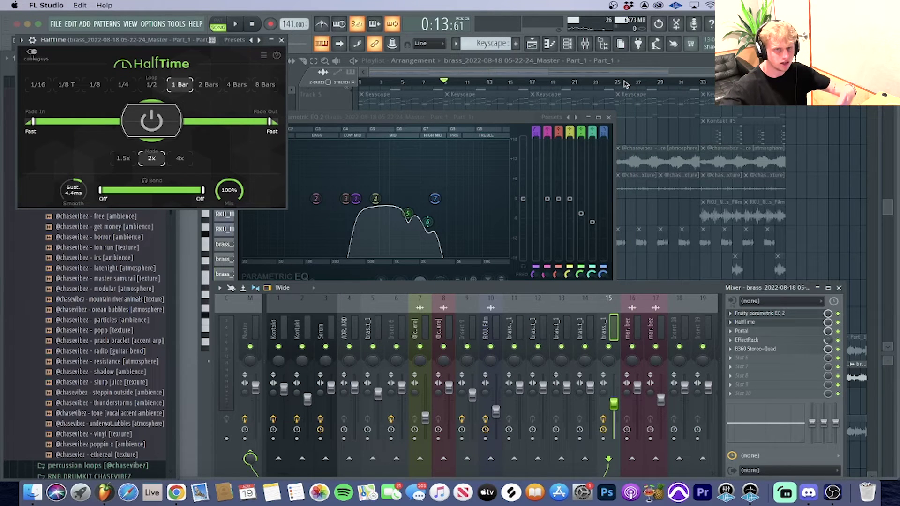
pyautogui.click(840, 288)
pyautogui.scroll(-1, 774, 251)
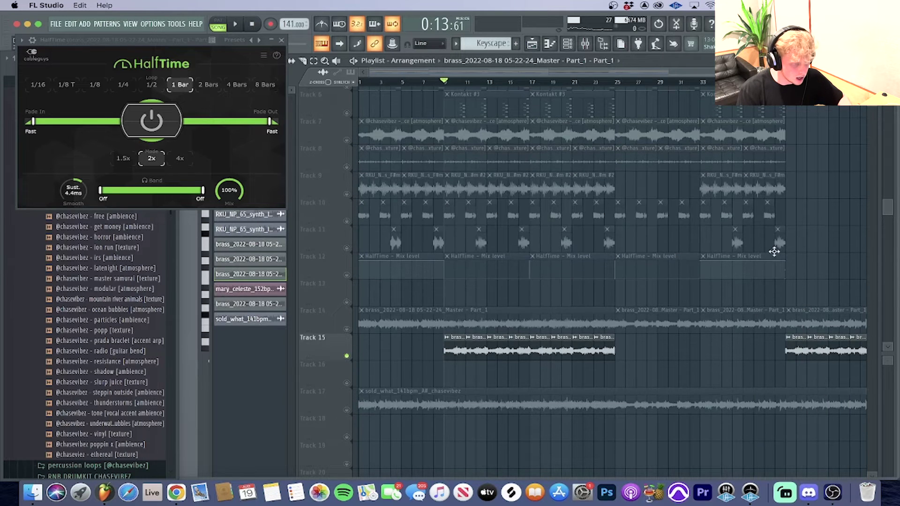
# - Highlight Track 15's chopped clips from bar 9 and the bar 41 clips on Tracks 14 and 15, and unmute Track 14
pyautogui.scroll(-3, 564, 87)
pyautogui.moveTo(585, 358); pyautogui.dragTo(404, 354)
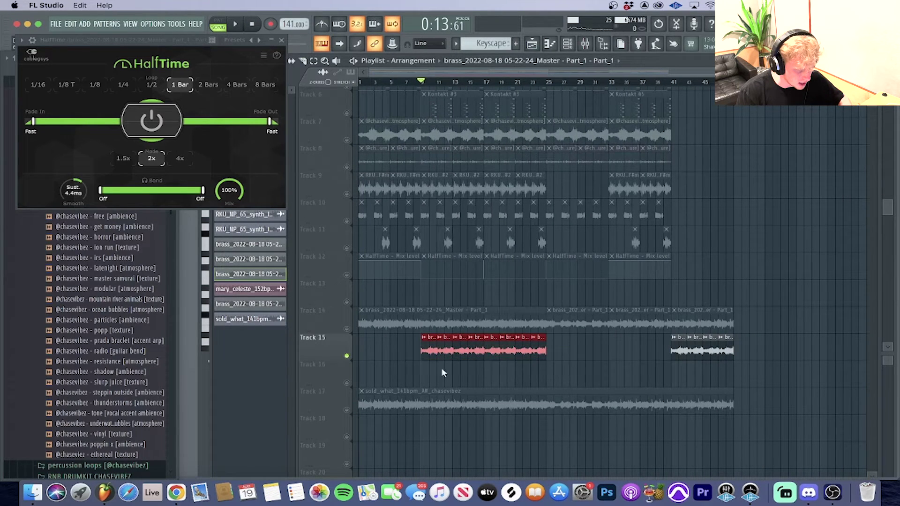
pyautogui.moveTo(768, 384); pyautogui.dragTo(675, 282)
pyautogui.click(349, 331)
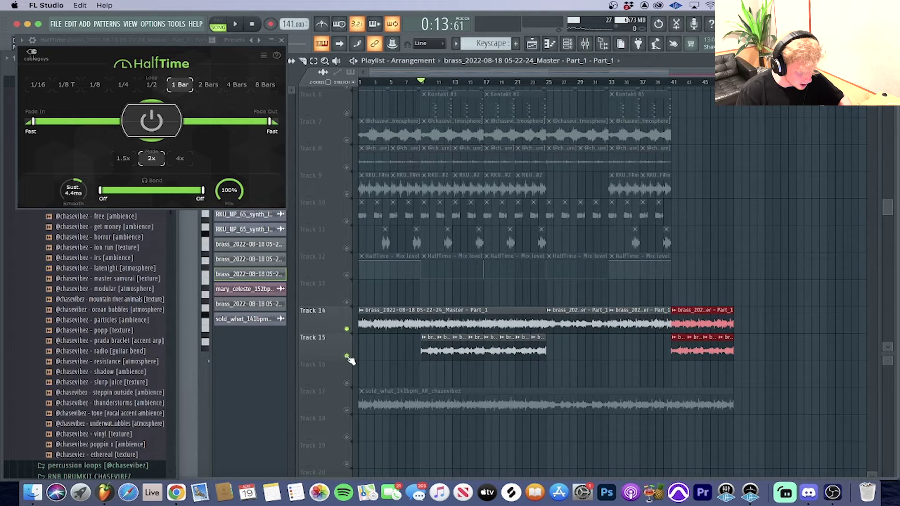
# - Compare playback from bar 9 with Track 15 muted and with it layered over Track 14
pyautogui.press('space')
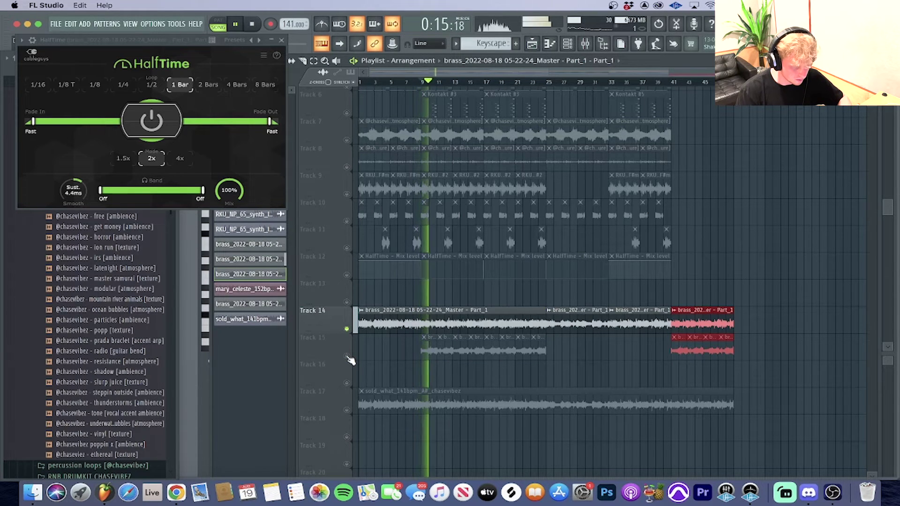
pyautogui.press('space')
pyautogui.click(348, 357)
pyautogui.press('space')
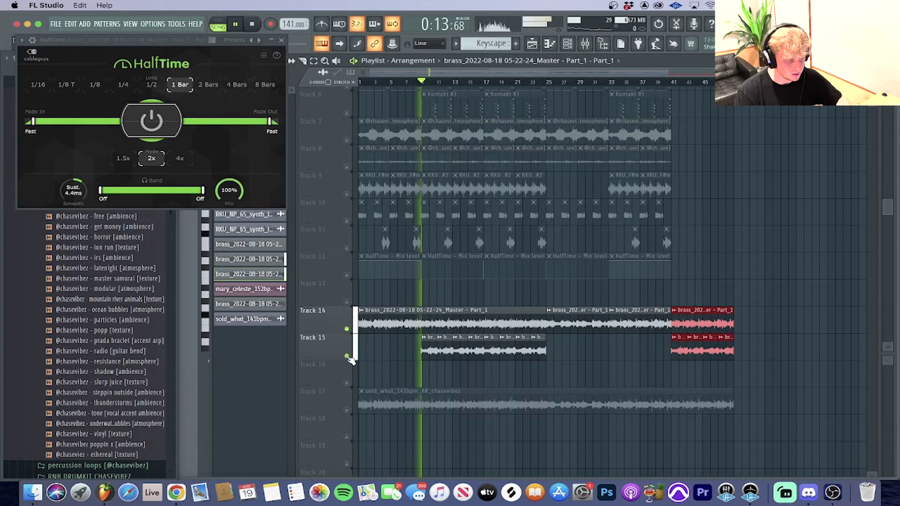
pyautogui.press('space')
# - Compare playback of the bar 41 section with Track 15 muted and unmuted alongside Track 14
pyautogui.click(675, 84)
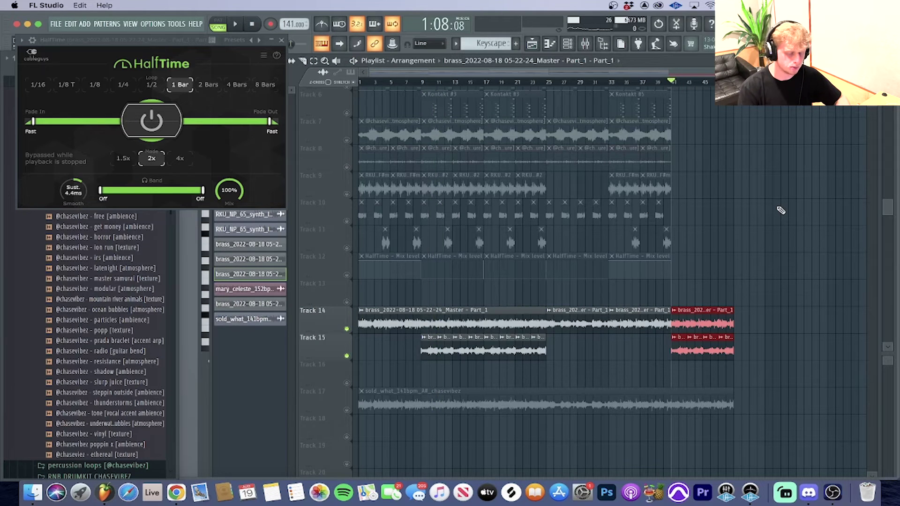
pyautogui.click(348, 356)
pyautogui.press('space')
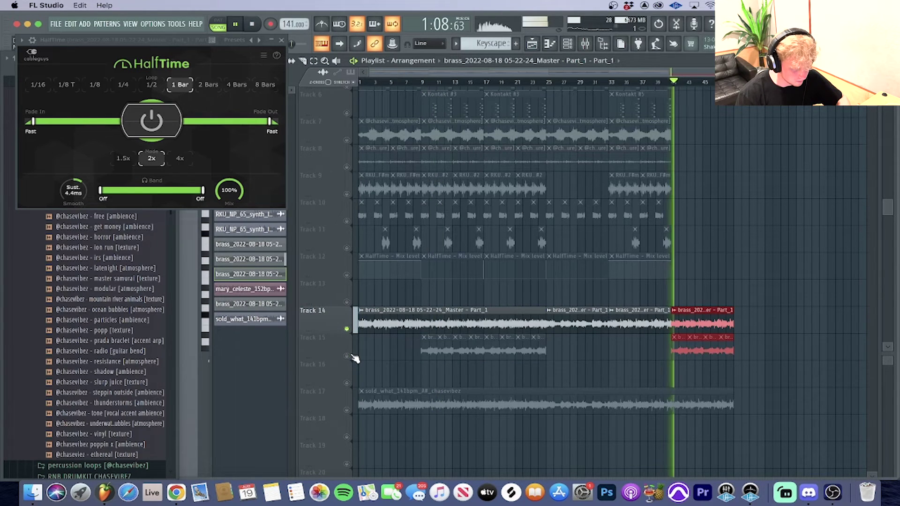
pyautogui.press('space')
pyautogui.click(348, 356)
pyautogui.press('space')
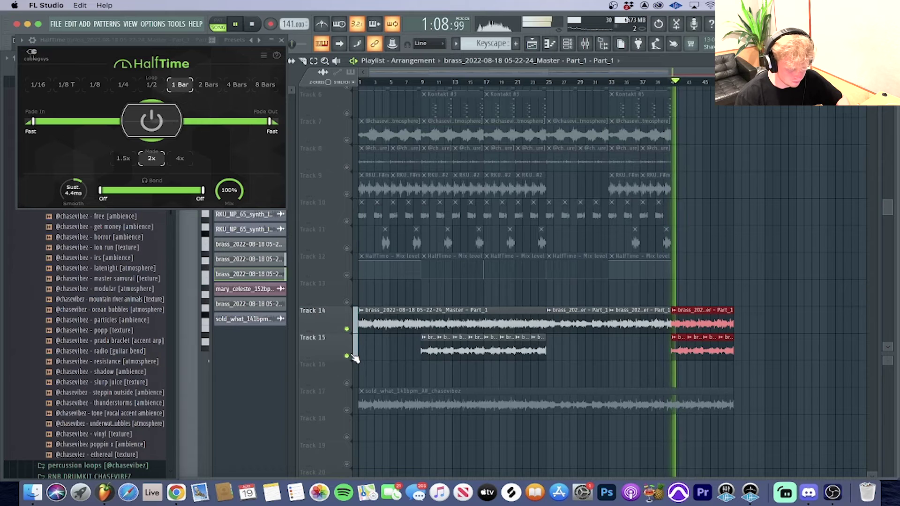
pyautogui.press('space')
# - Highlight all brass clips on Tracks 14 and 15 and briefly show and hide the mixer
pyautogui.moveTo(795, 363); pyautogui.dragTo(369, 322)
pyautogui.click(585, 43)
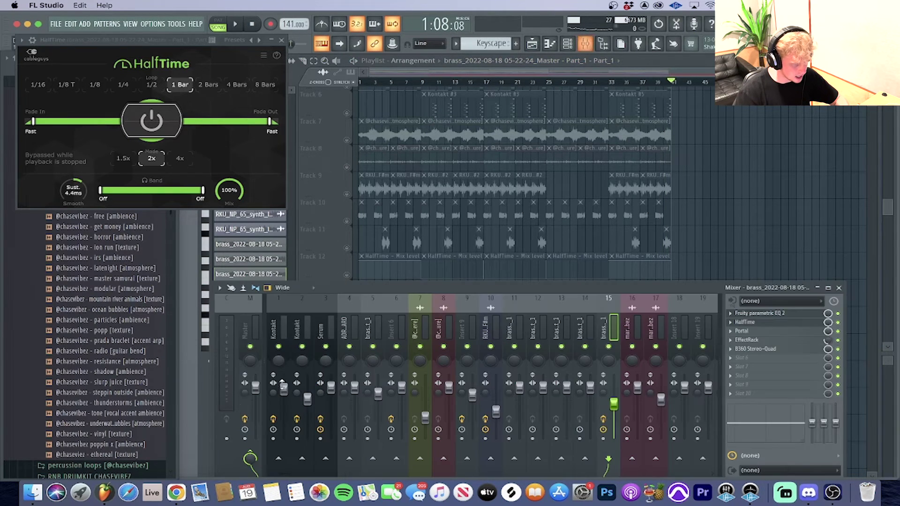
pyautogui.click(765, 243)
# - Solo Track 17, play the sold_what_141bpm_A# loop from the start, and check its audio clip settings
pyautogui.rightClick(347, 411)
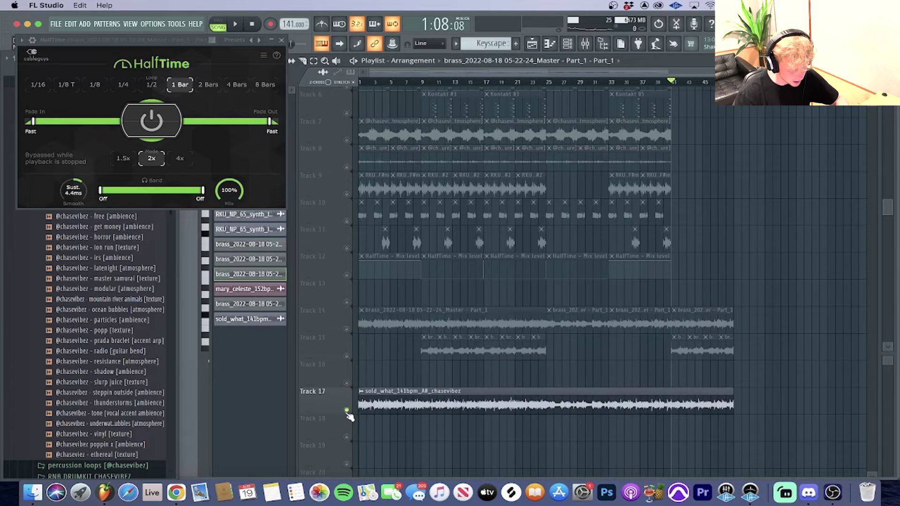
pyautogui.doubleClick(523, 402)
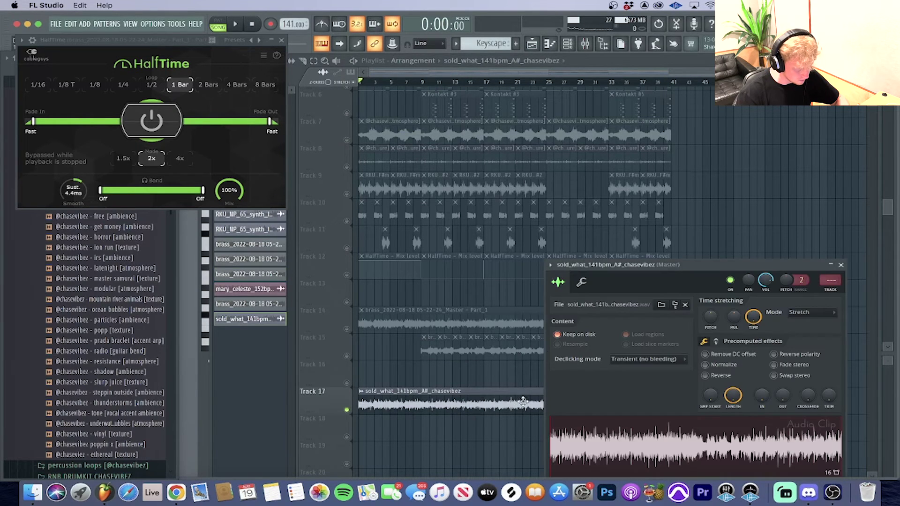
pyautogui.press('space')
pyautogui.moveTo(743, 261); pyautogui.dragTo(703, 181)
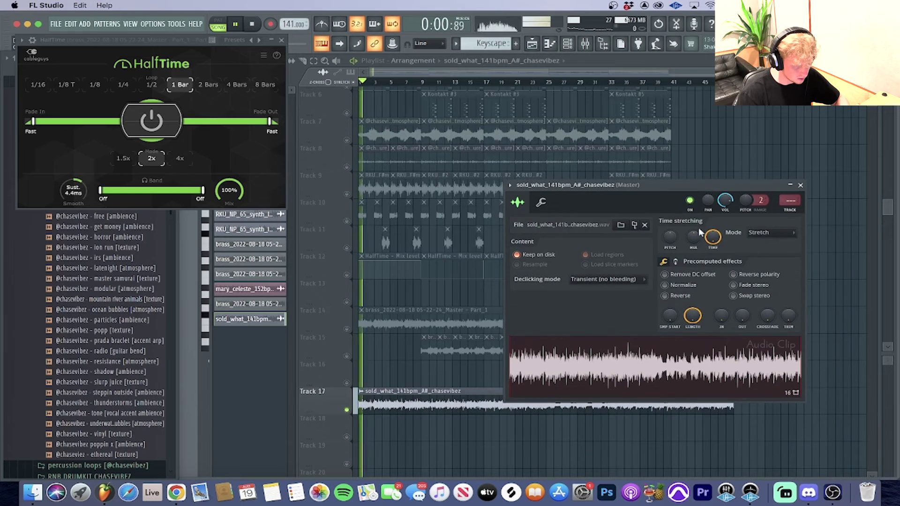
pyautogui.click(801, 186)
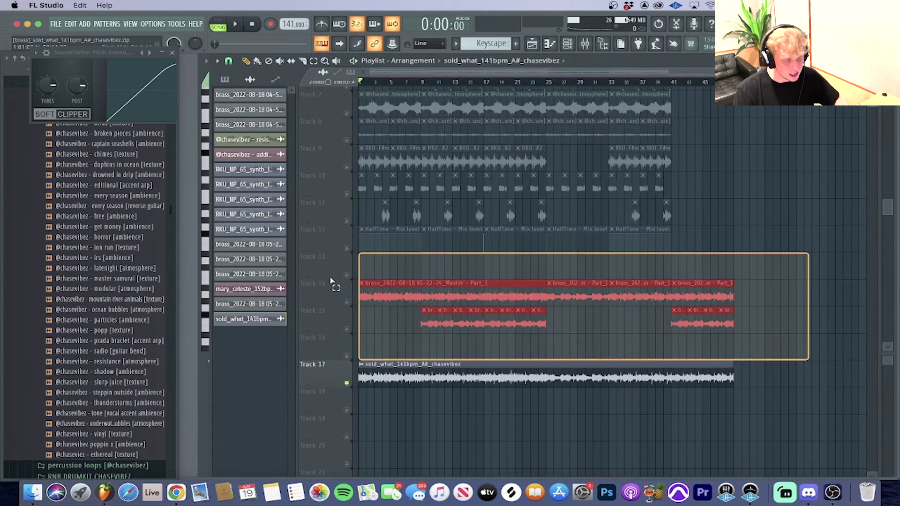
# - Highlight the clips on Tracks 14 and 15, compare them with the Track 17 loop, and recheck that loop's clip settings
pyautogui.moveTo(810, 361); pyautogui.dragTo(357, 253)
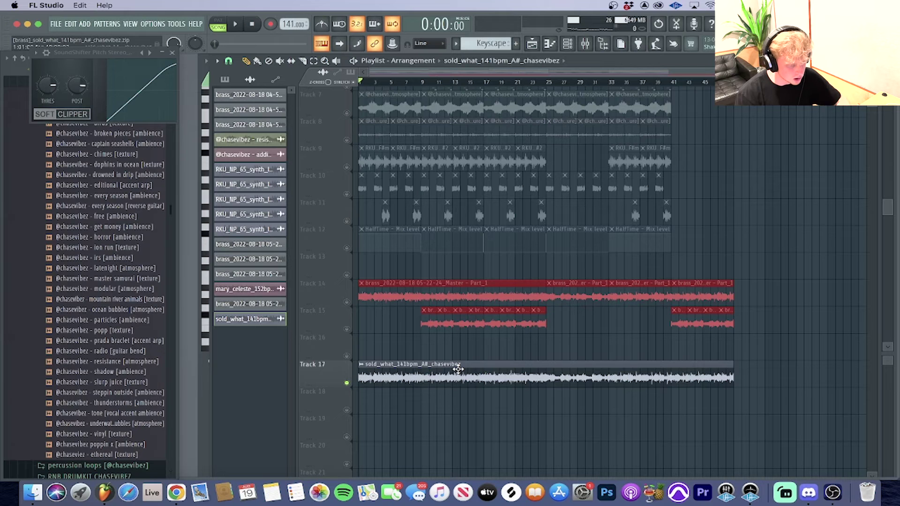
pyautogui.scroll(4, 386, 83)
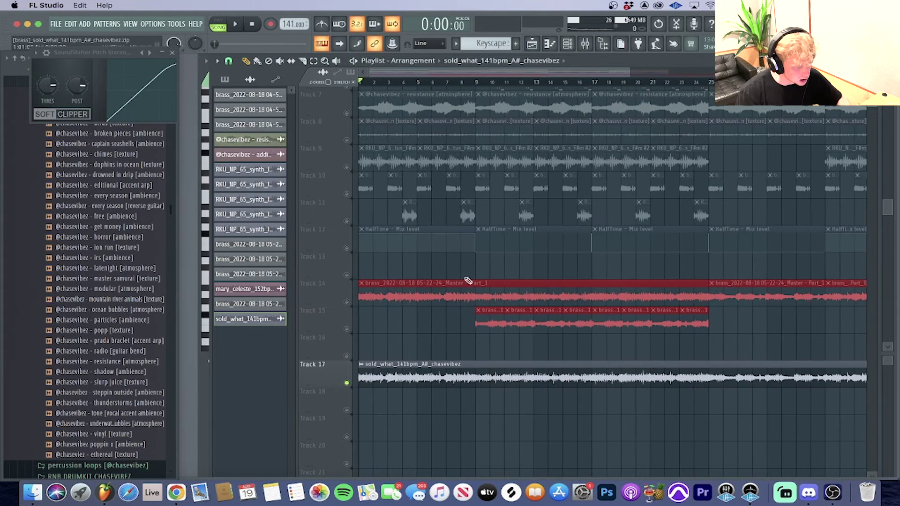
pyautogui.click(476, 369)
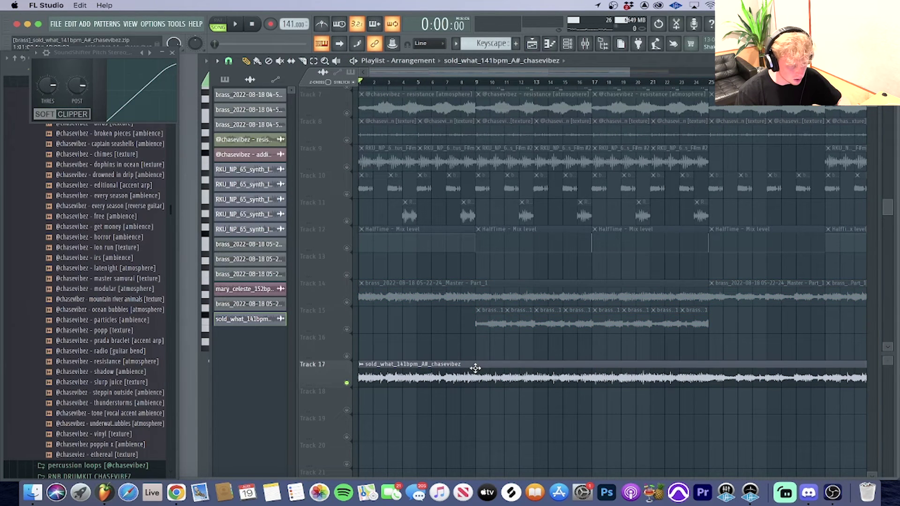
pyautogui.doubleClick(476, 368)
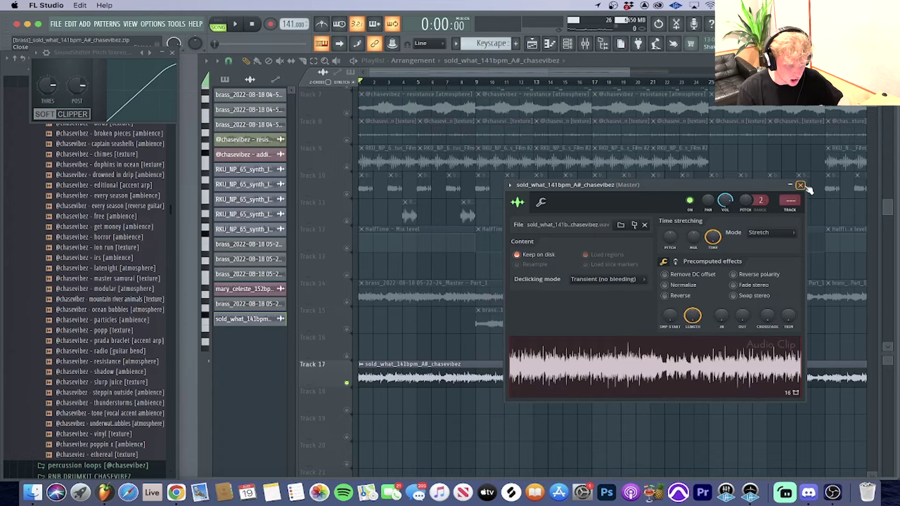
pyautogui.click(801, 185)
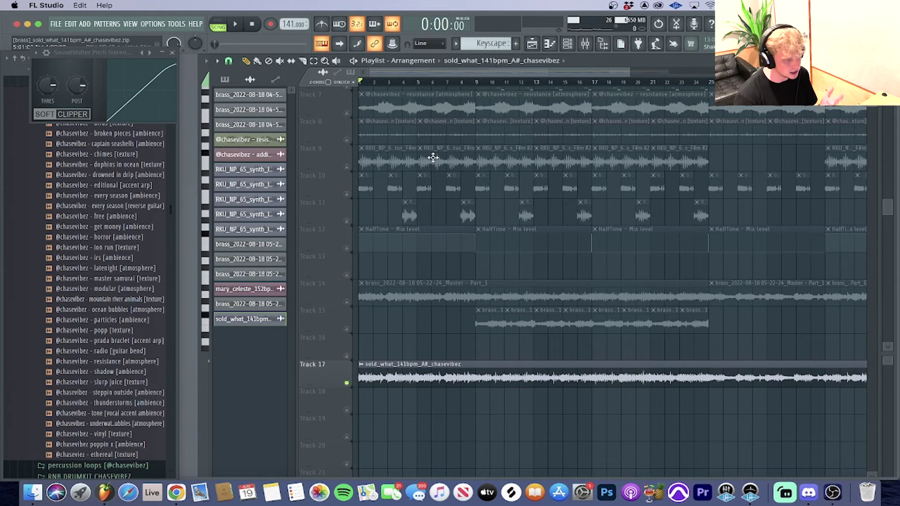
# - Play the finished loop on Track 17 and close the plugin window covering the file browser
pyautogui.press('space')
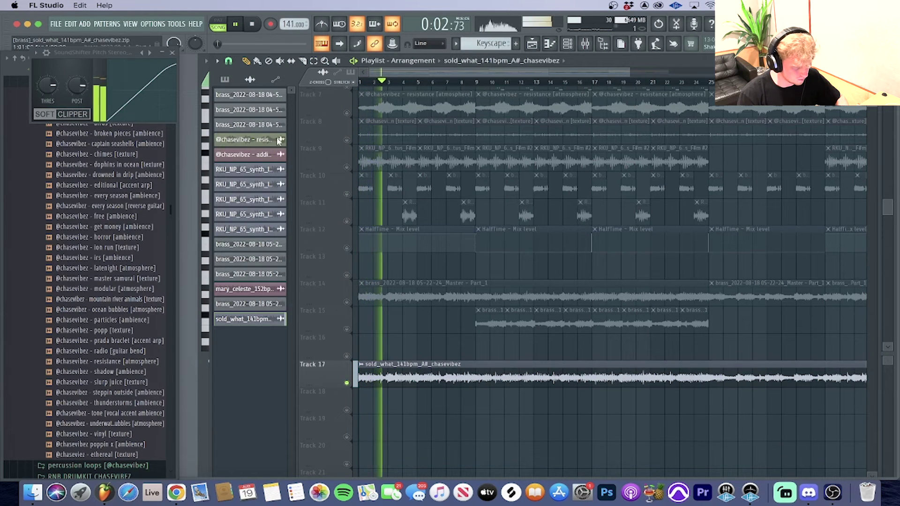
pyautogui.click(173, 52)
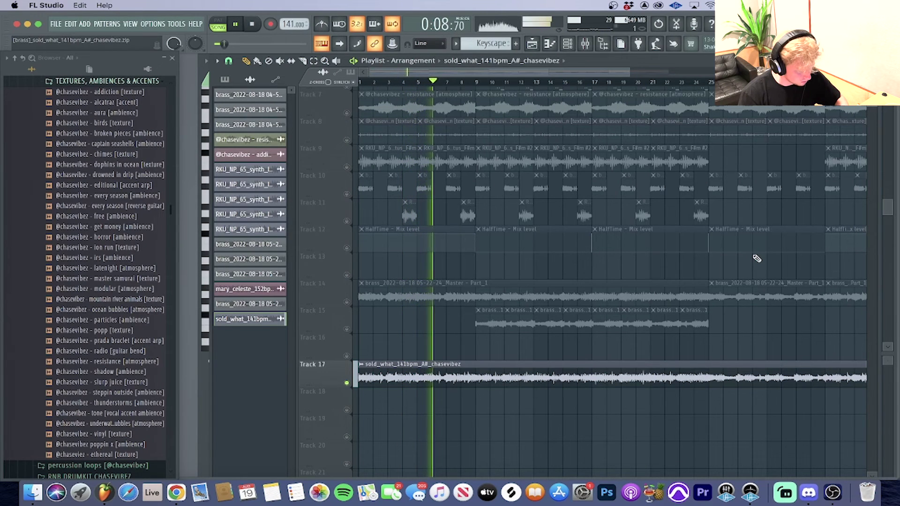
pyautogui.scroll(4, 452, 88)
pyautogui.scroll(-7, 451, 87)
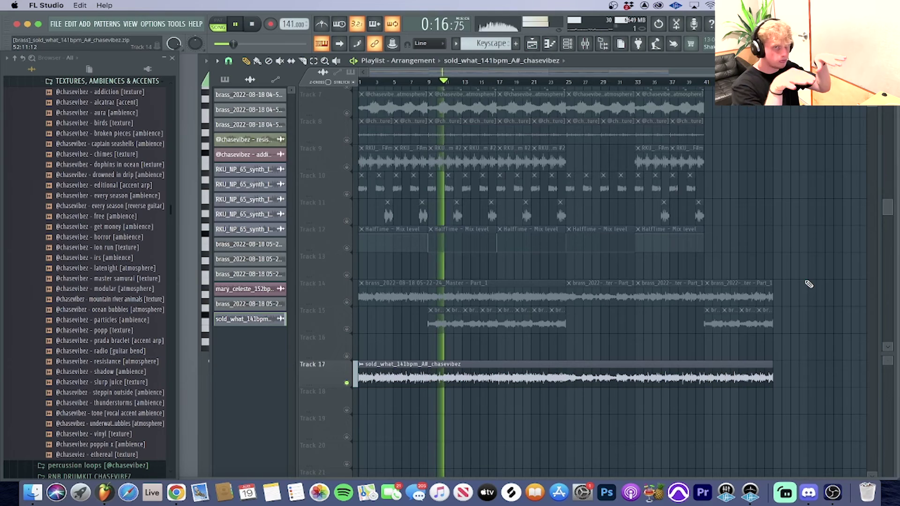
# - Collapse the one shot kit folder, list the after hours [loopkit] folder down to its last loops, and stop playback
pyautogui.scroll(-20, 114, 325)
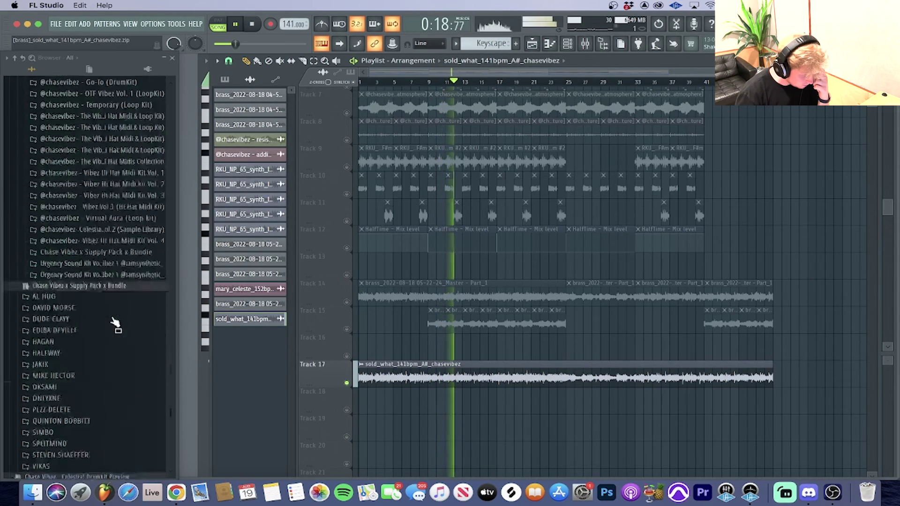
pyautogui.scroll(3, 97, 213)
pyautogui.scroll(20, 98, 214)
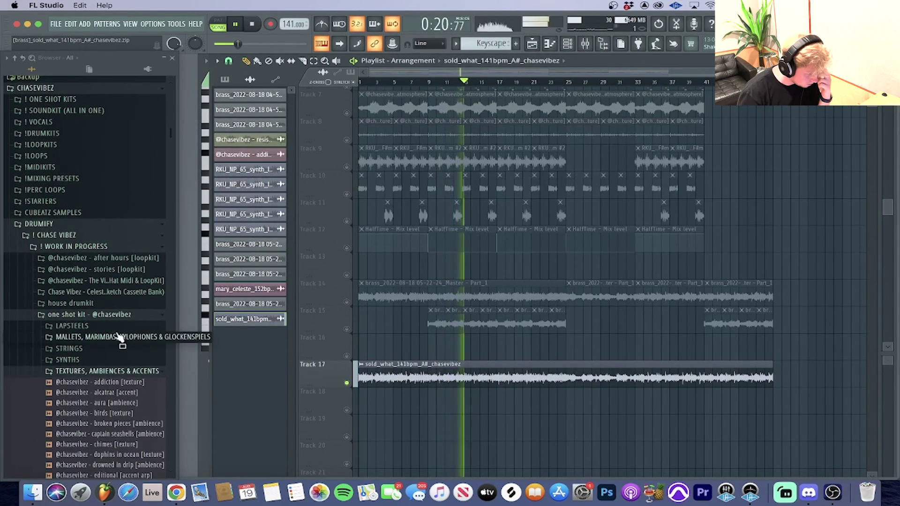
pyautogui.click(116, 315)
pyautogui.click(130, 259)
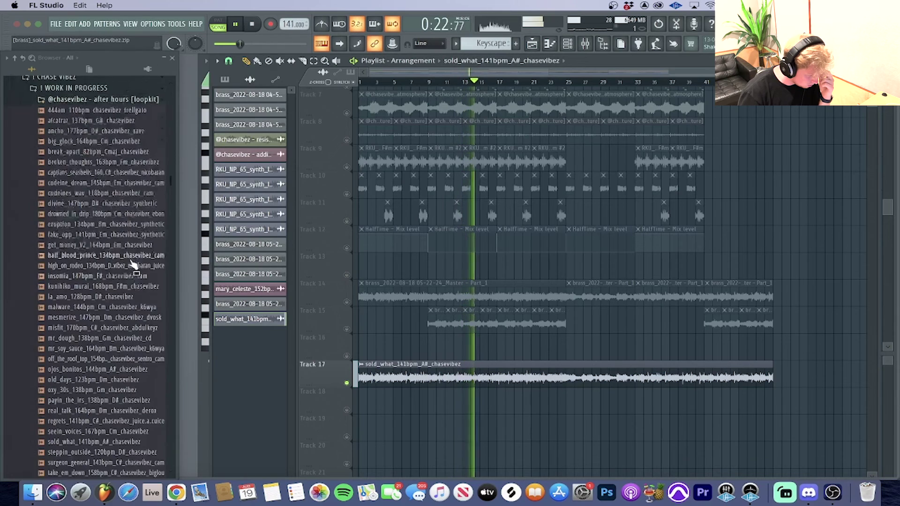
pyautogui.scroll(-3, 131, 335)
pyautogui.scroll(-2, 131, 341)
pyautogui.press('space')
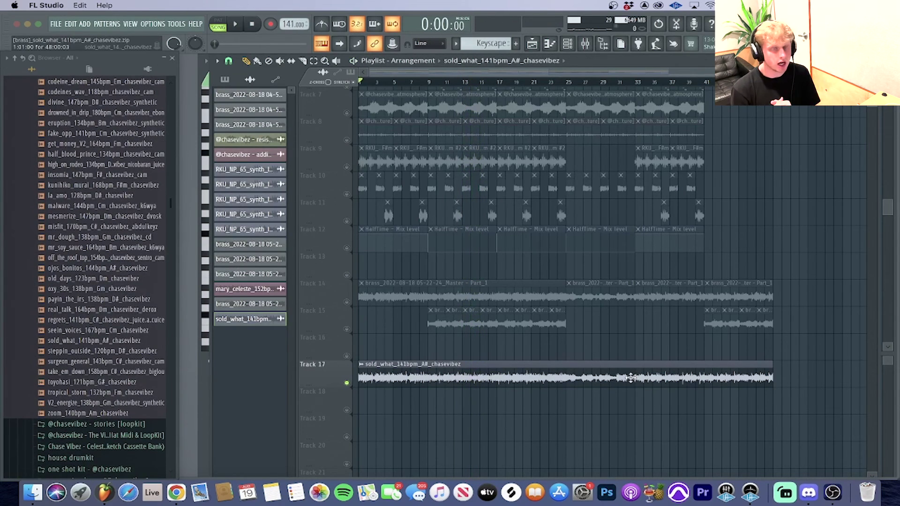